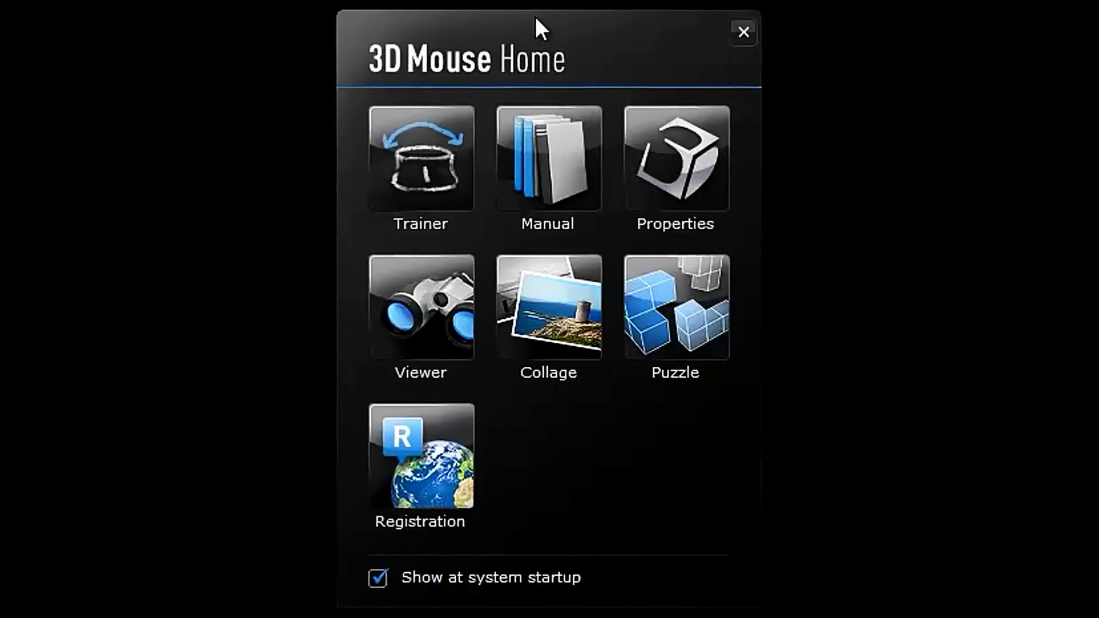
# Explore the Trainer, Manual, Properties, Puzzle, Collage, Viewer and Registration entries of 3D Mouse Home.
pyautogui.click(430, 164)
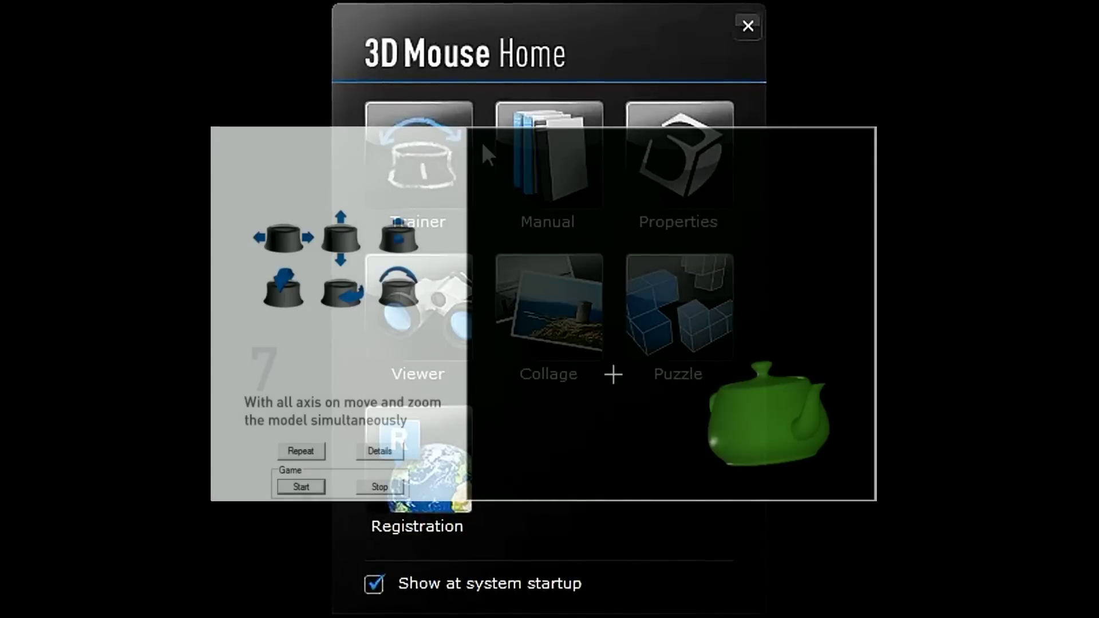
pyautogui.click(526, 153)
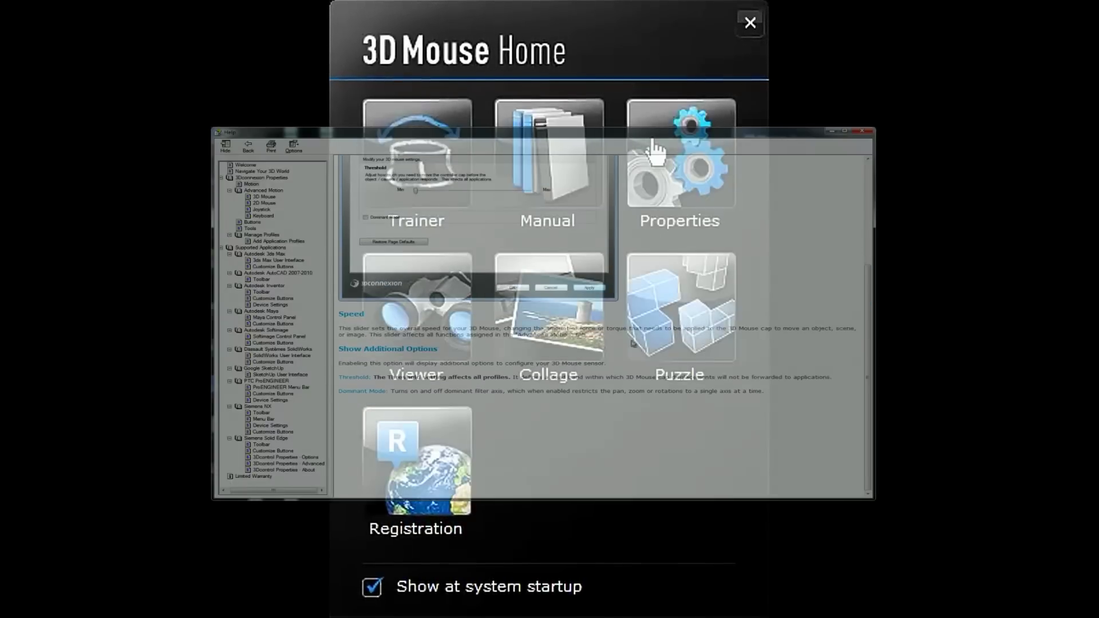
pyautogui.click(658, 155)
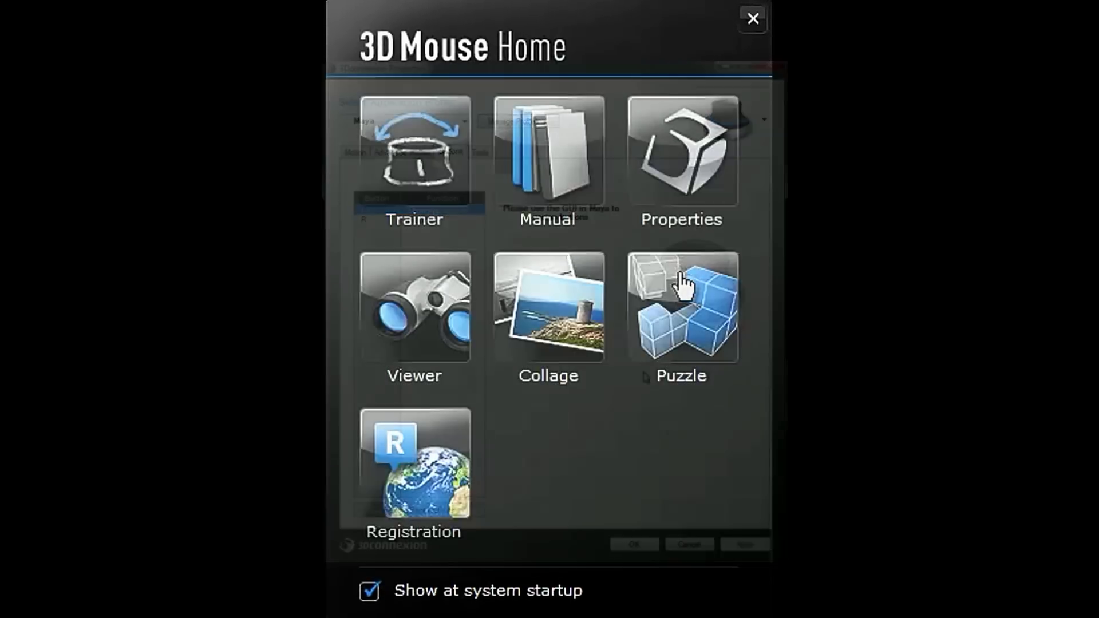
pyautogui.click(681, 295)
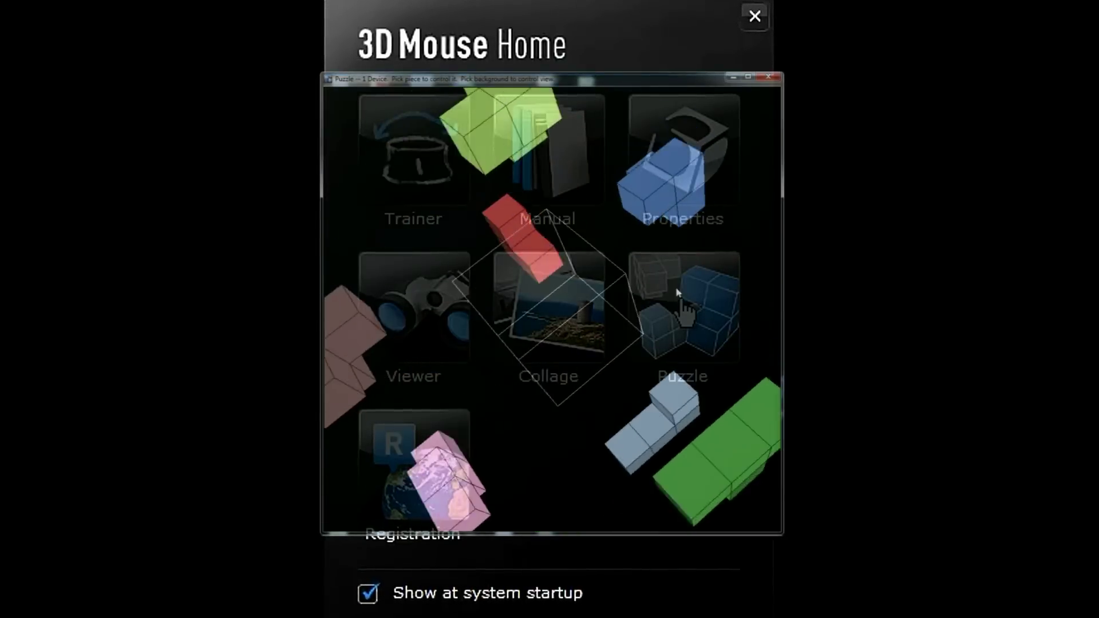
pyautogui.click(543, 324)
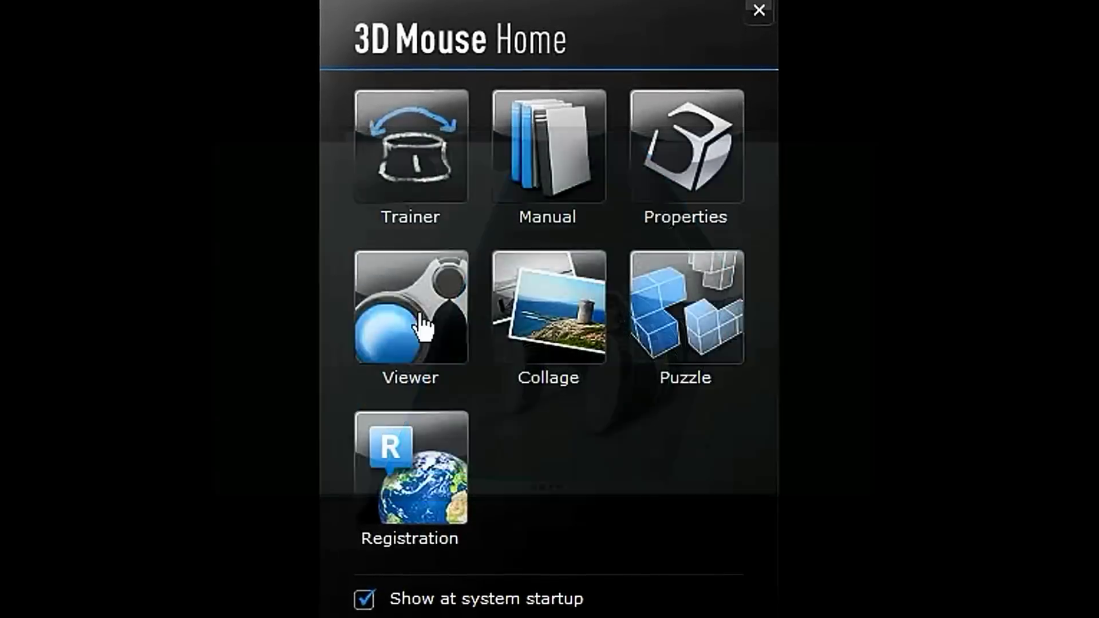
pyautogui.click(417, 323)
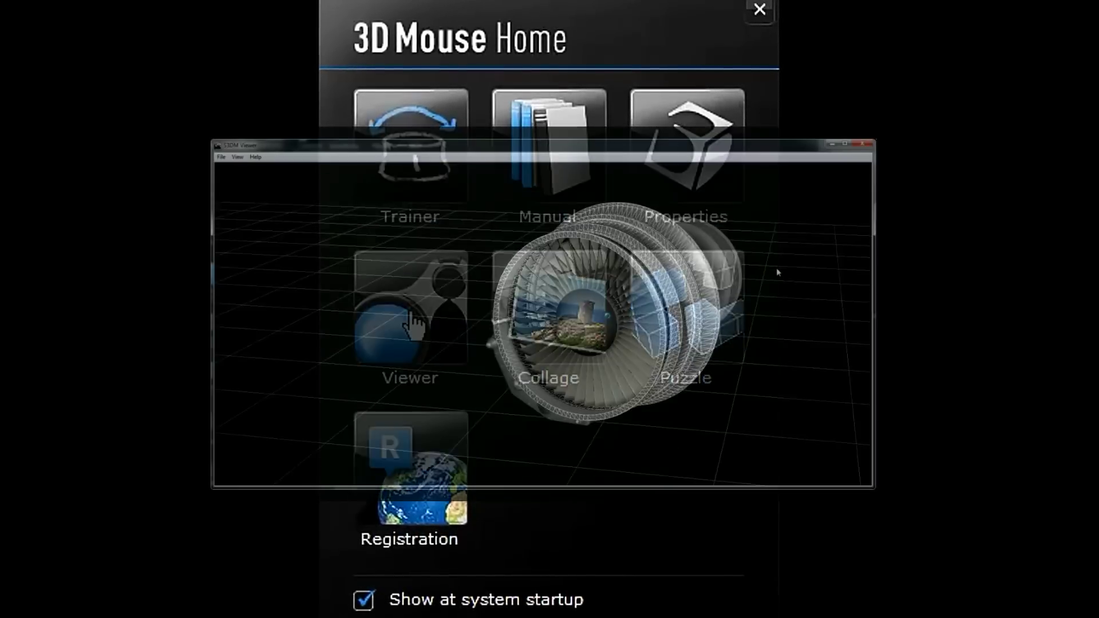
pyautogui.click(408, 471)
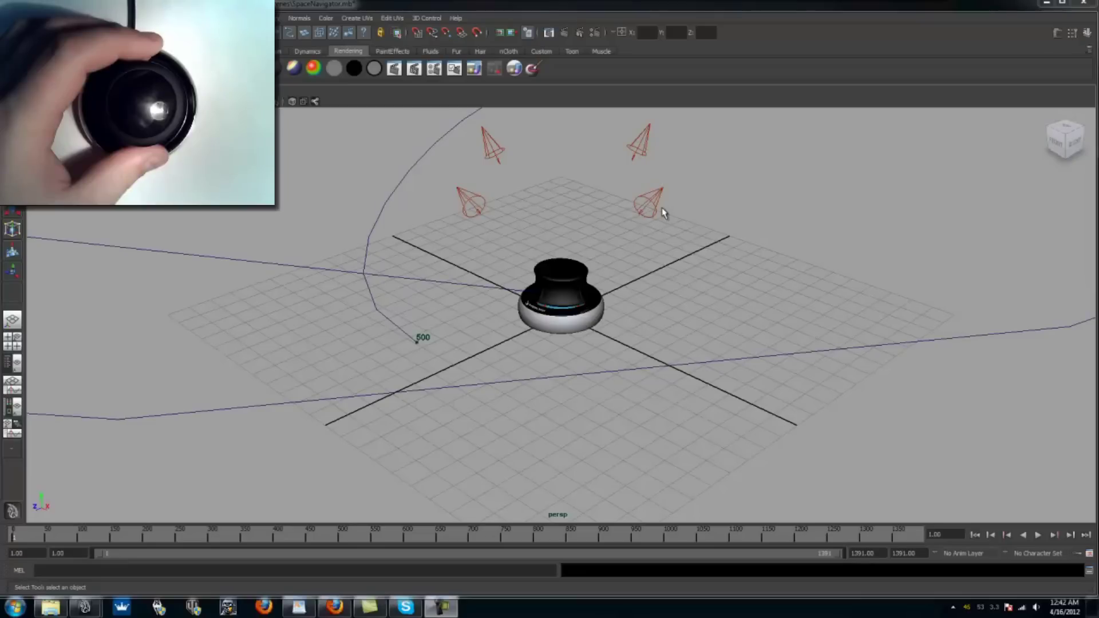
# Frame the perspective view on the SpaceNavigator model's cap and clear the selection.
pyautogui.click(581, 277)
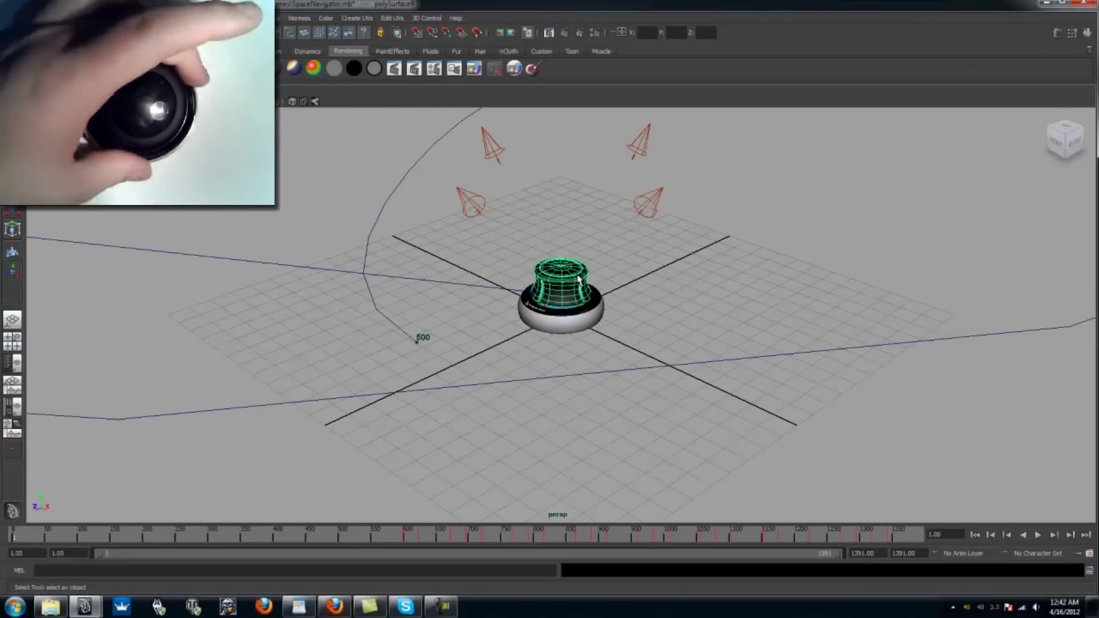
pyautogui.press('f')
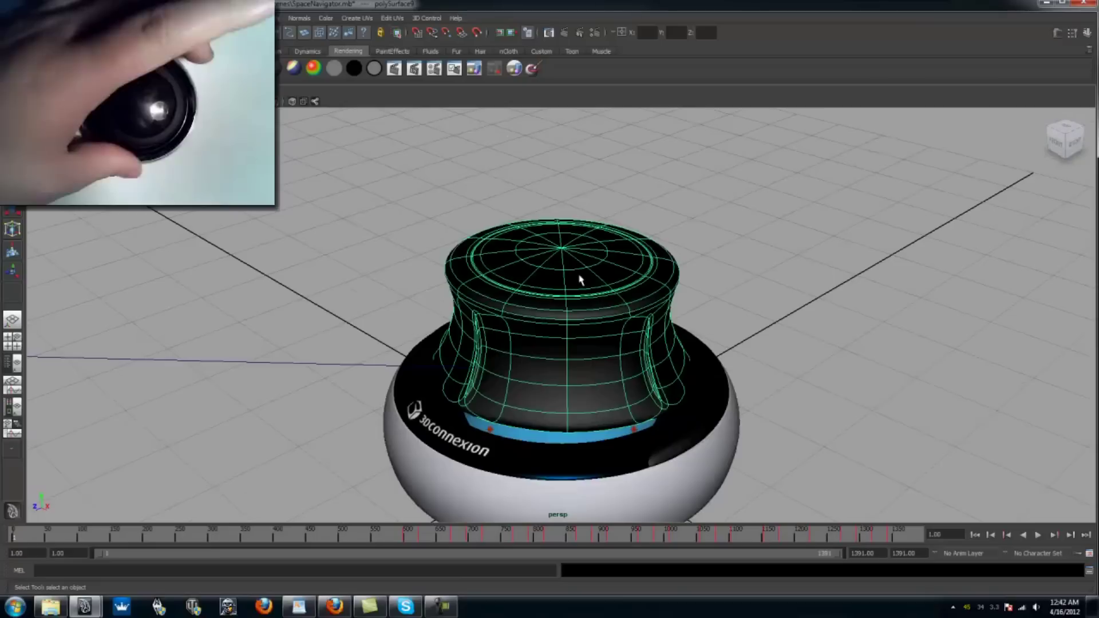
pyautogui.click(725, 228)
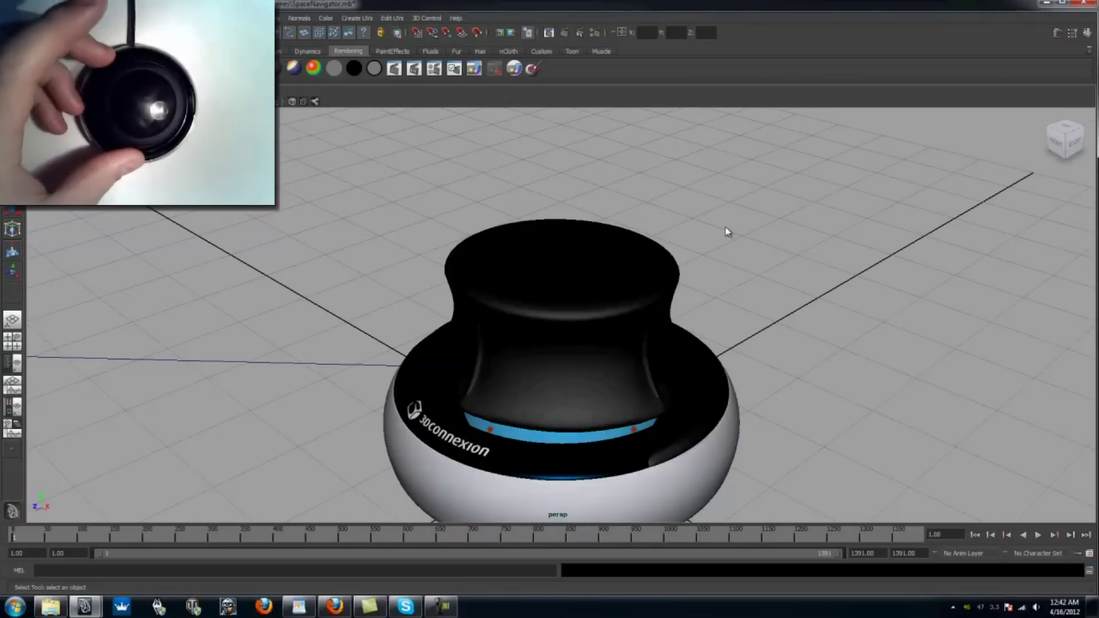
# Pause the 3D mouse motion and resume it again.
pyautogui.rightClick(725, 228)
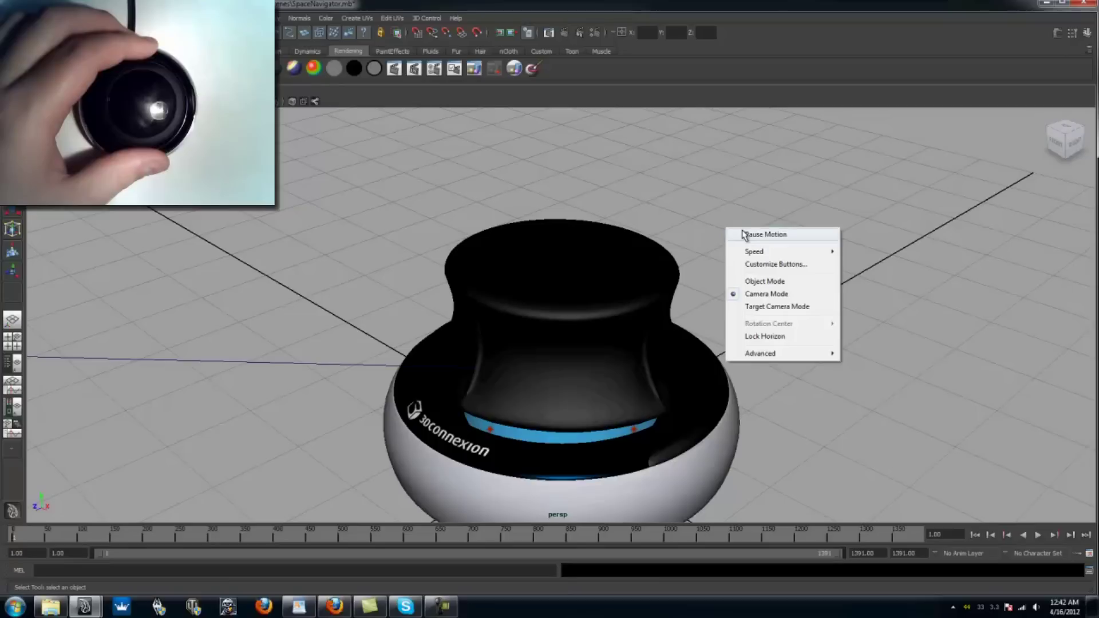
pyautogui.click(745, 235)
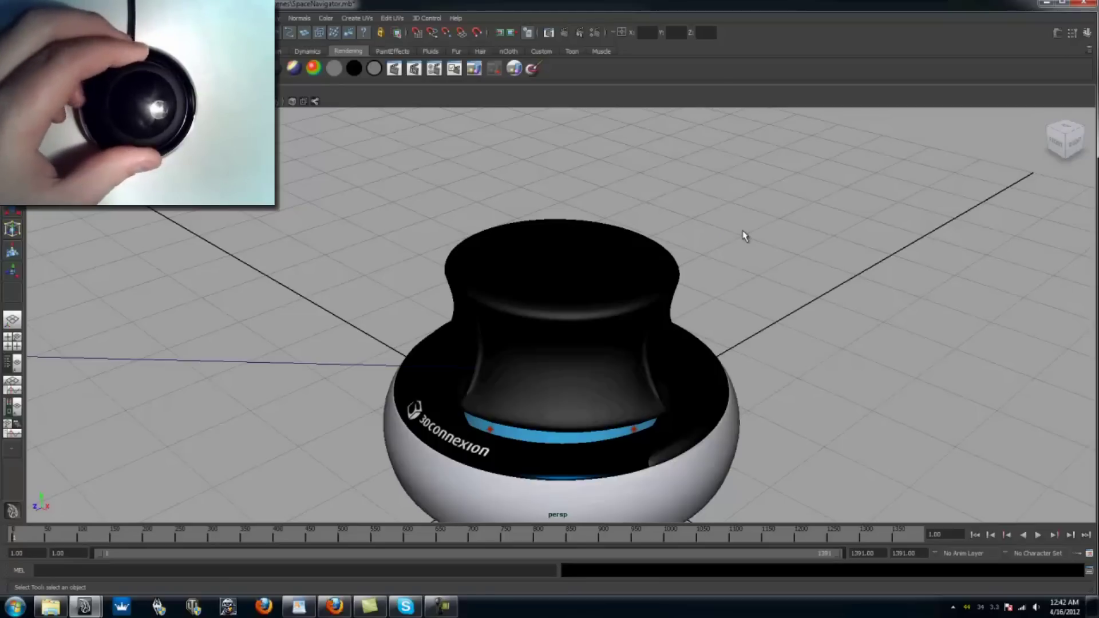
pyautogui.rightClick(744, 235)
pyautogui.click(761, 238)
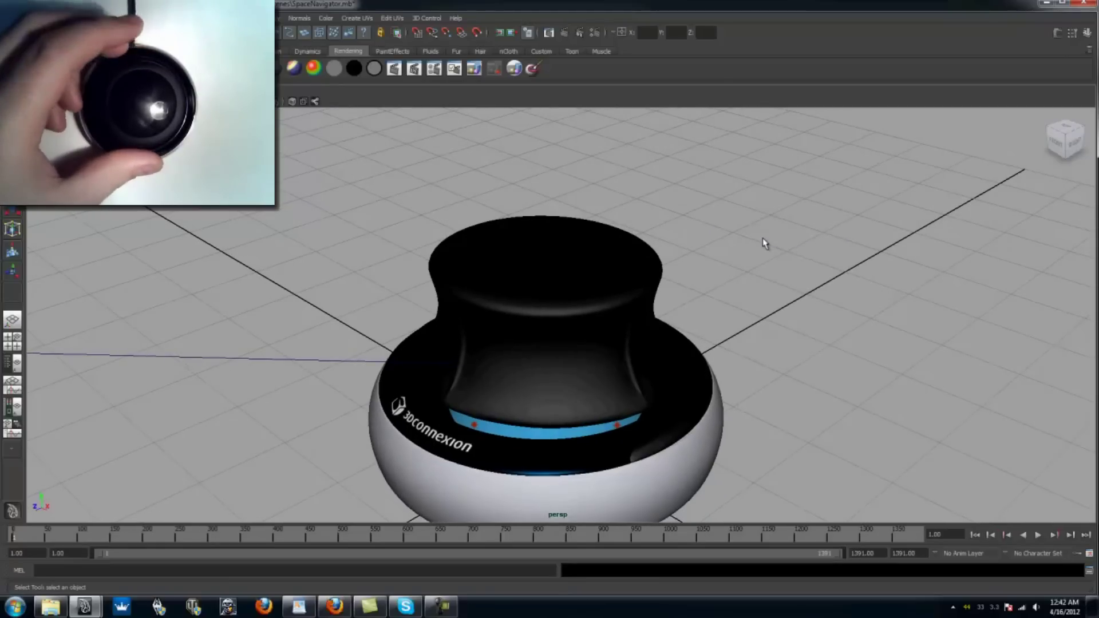
# Change the 3D mouse navigation speed twice, trying a different speed setting each time.
pyautogui.rightClick(763, 238)
pyautogui.click(915, 313)
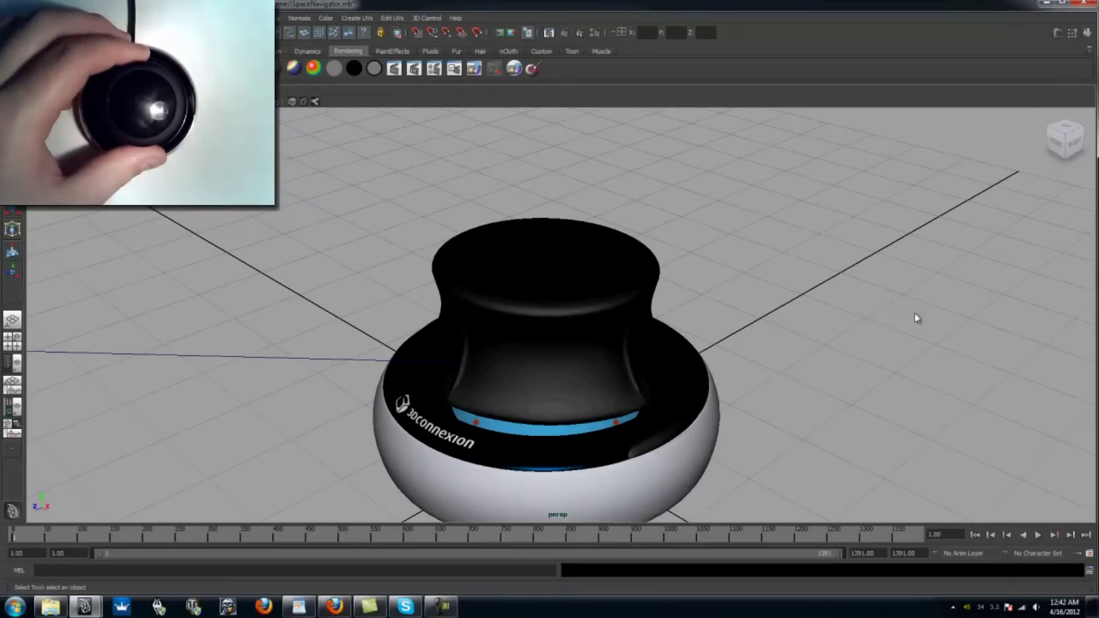
pyautogui.rightClick(915, 314)
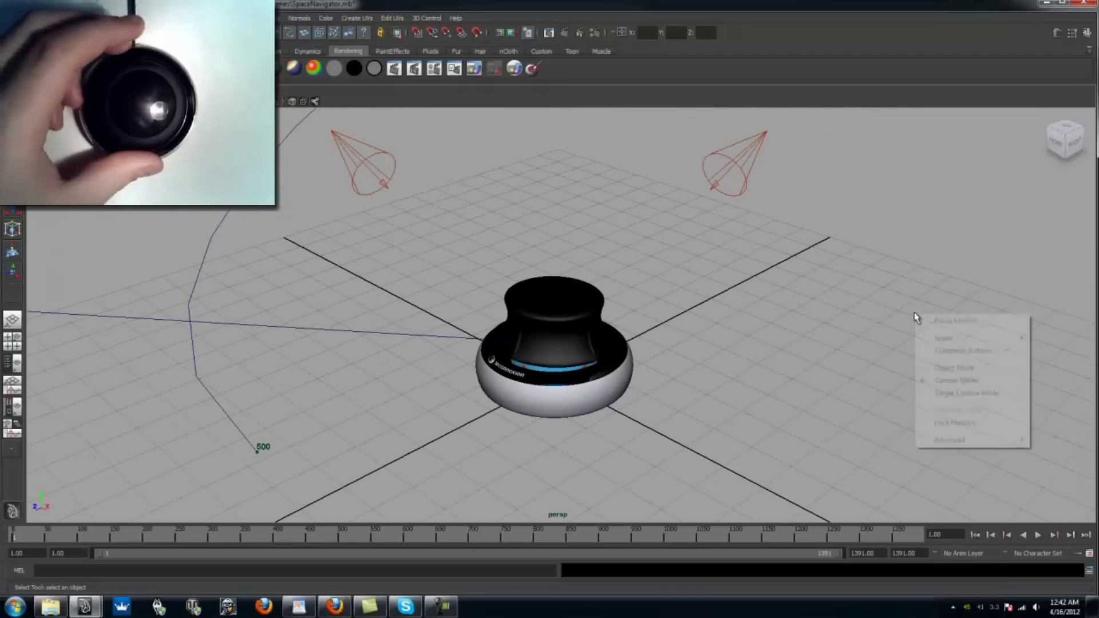
pyautogui.moveTo(953, 338)
pyautogui.click(905, 337)
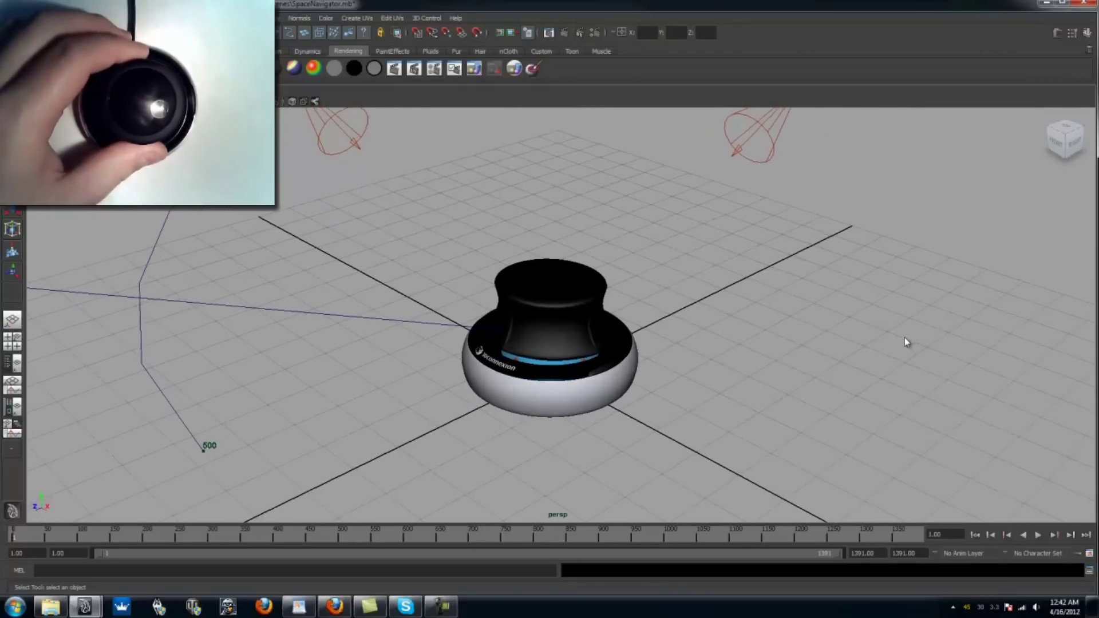
# Open the 3D mouse's button customization and look through the commands available for mapping.
pyautogui.rightClick(904, 338)
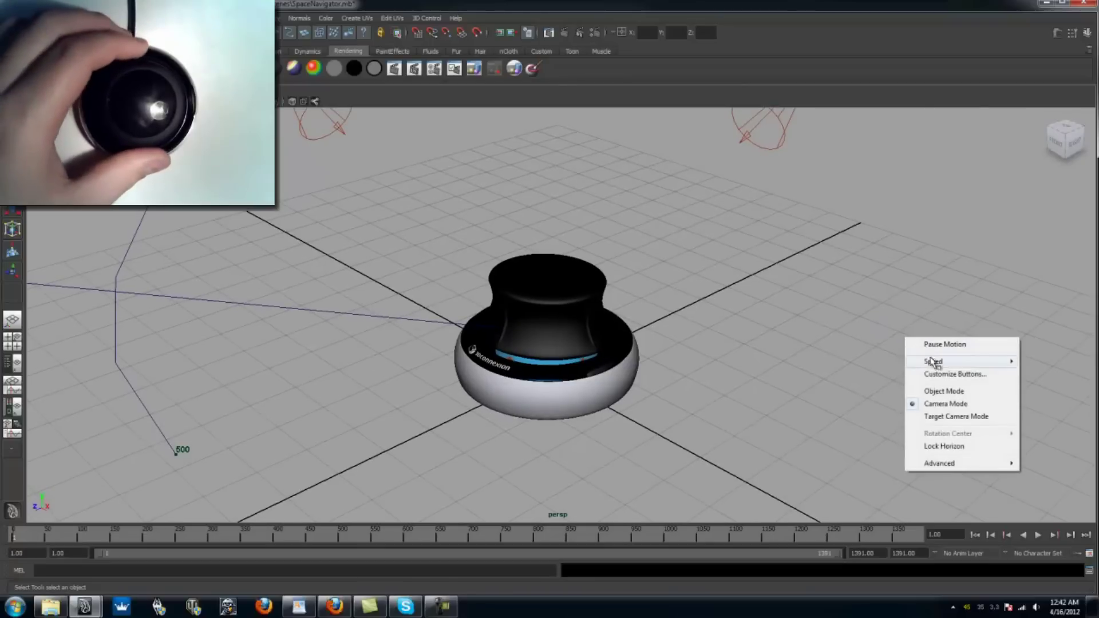
pyautogui.click(935, 375)
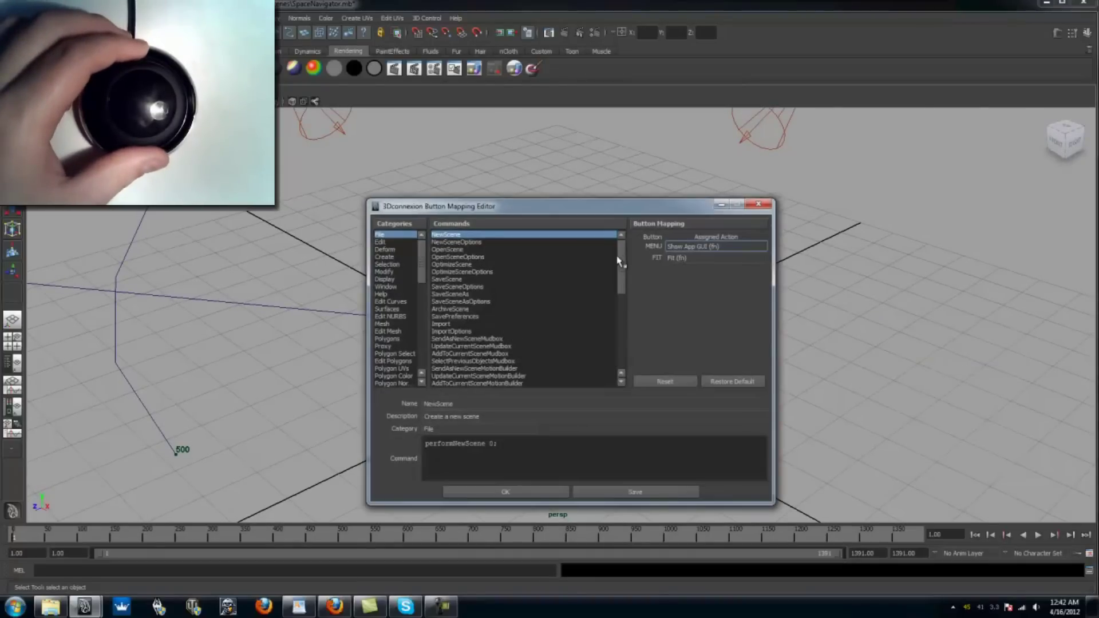
pyautogui.moveTo(622, 263); pyautogui.dragTo(628, 314)
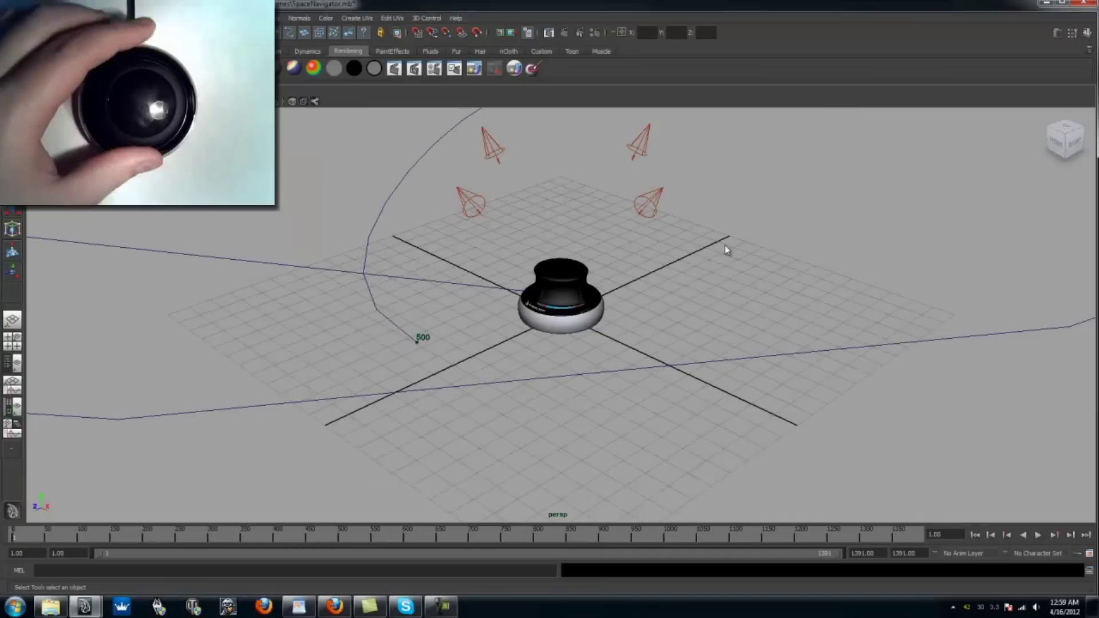
# Set the 3D mouse navigation to Object Mode and after that to Camera Mode, selecting the model's base for a close look.
pyautogui.rightClick(657, 277)
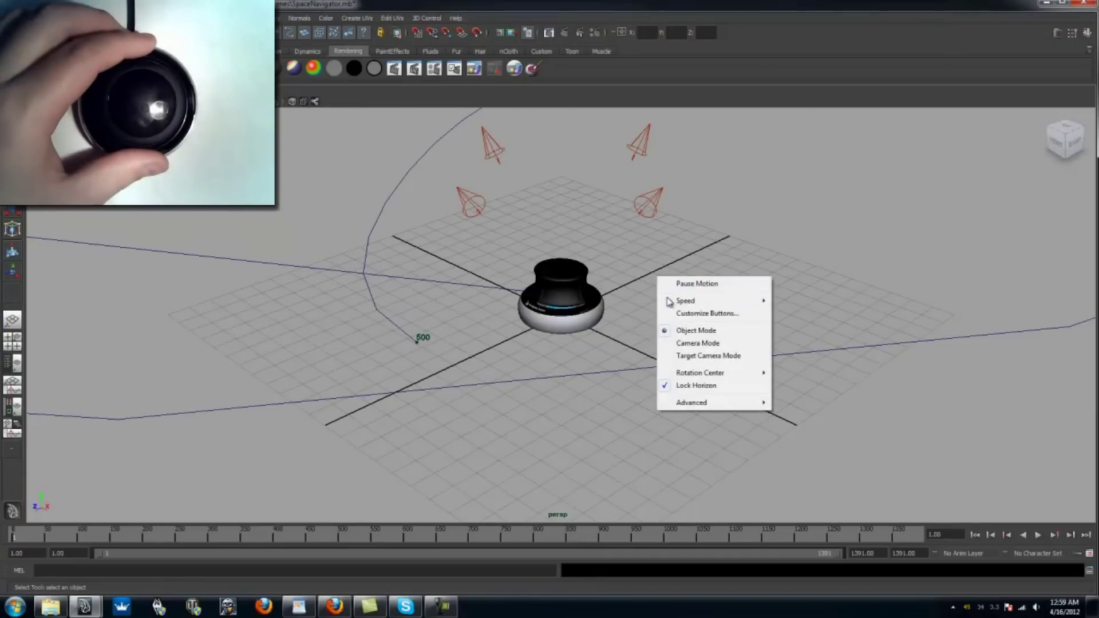
pyautogui.click(684, 330)
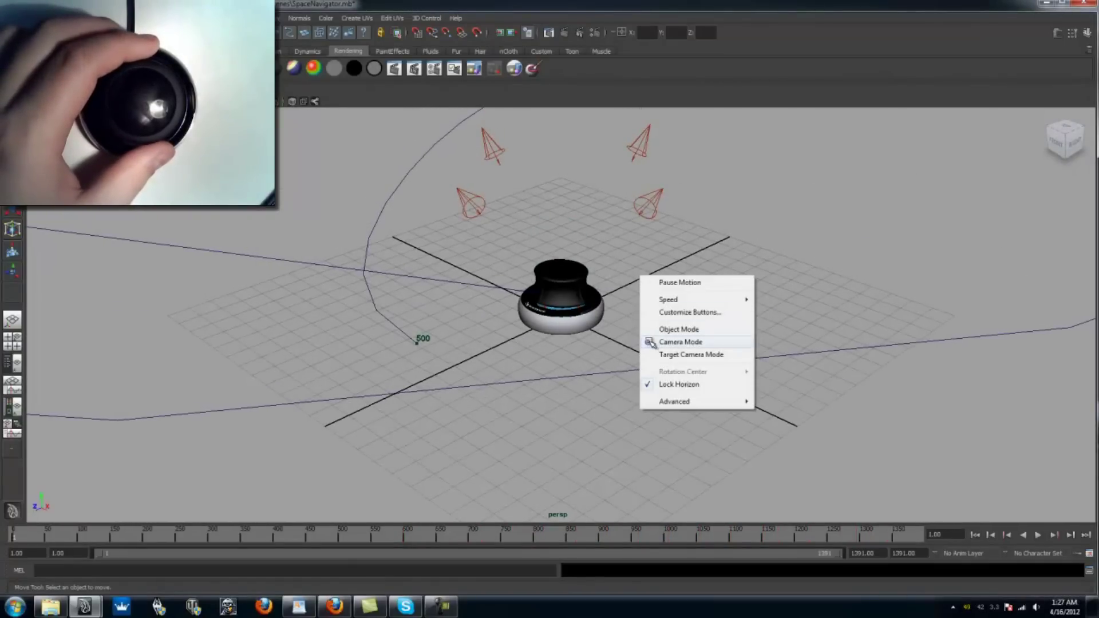
pyautogui.click(649, 342)
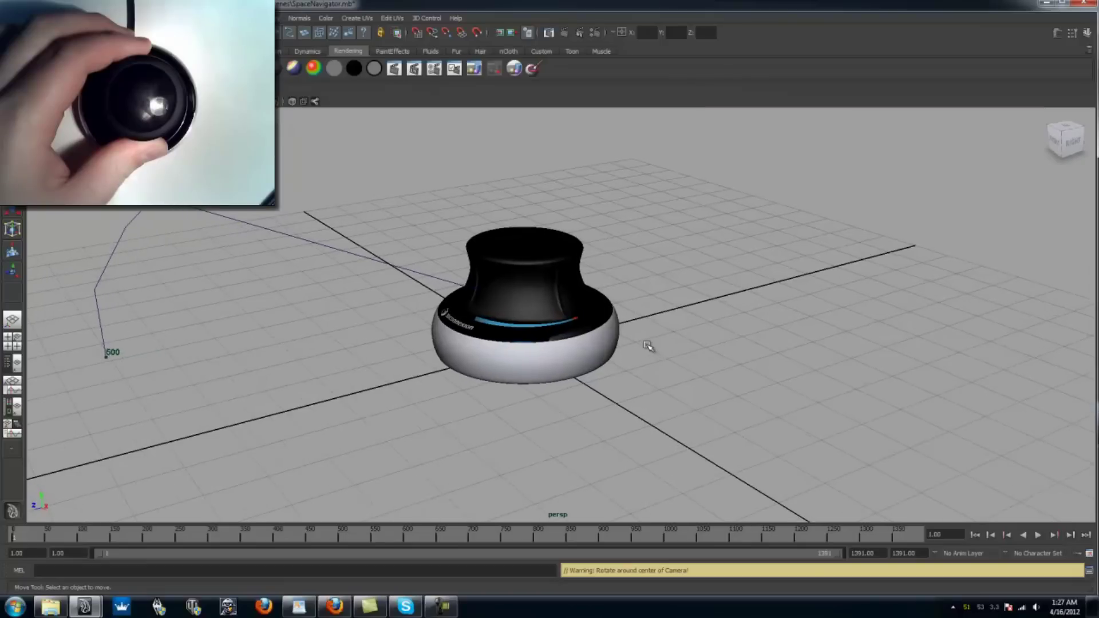
pyautogui.click(618, 351)
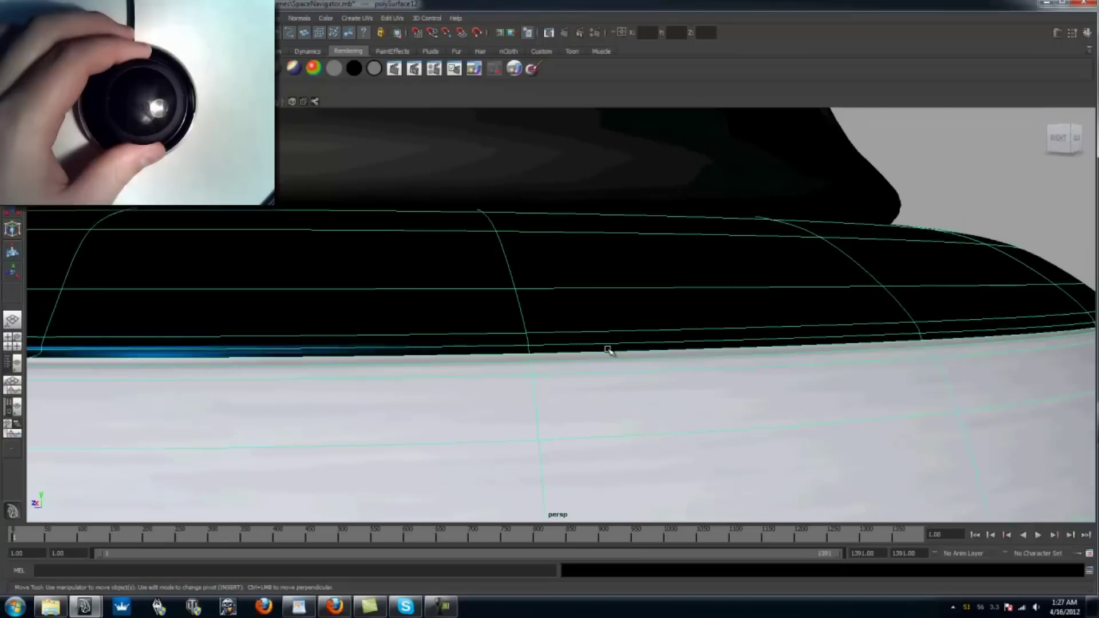
pyautogui.moveTo(537, 347); pyautogui.dragTo(507, 342, button='right')
pyautogui.moveTo(519, 322); pyautogui.dragTo(533, 339)
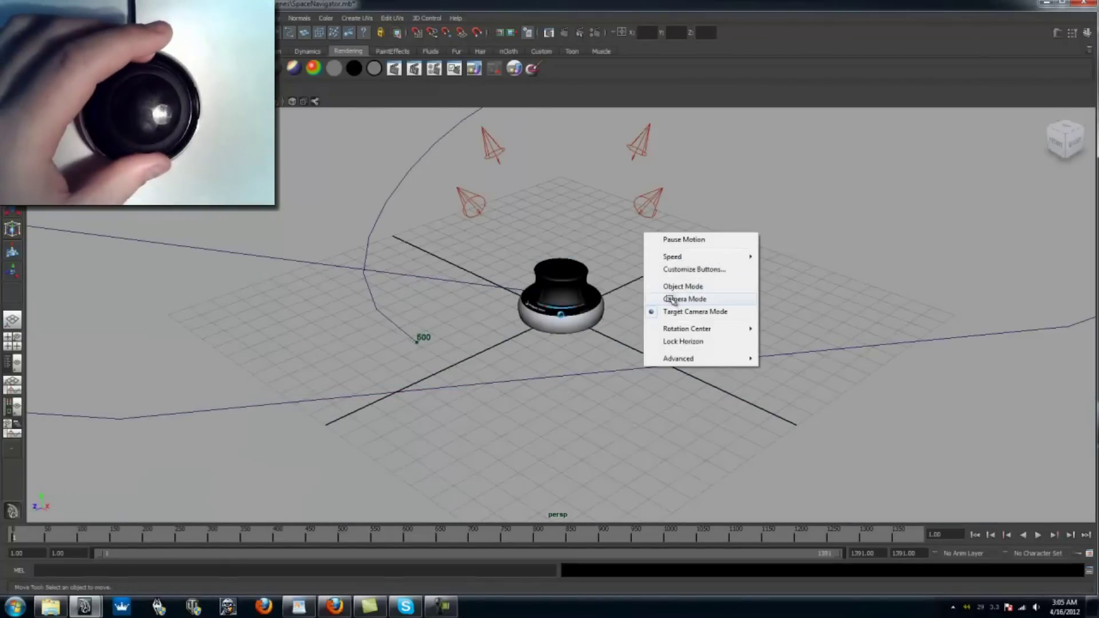
# Switch the 3D mouse to Target Camera Mode, set its rotation center to Use Selected Item, and select the cap.
pyautogui.click(673, 313)
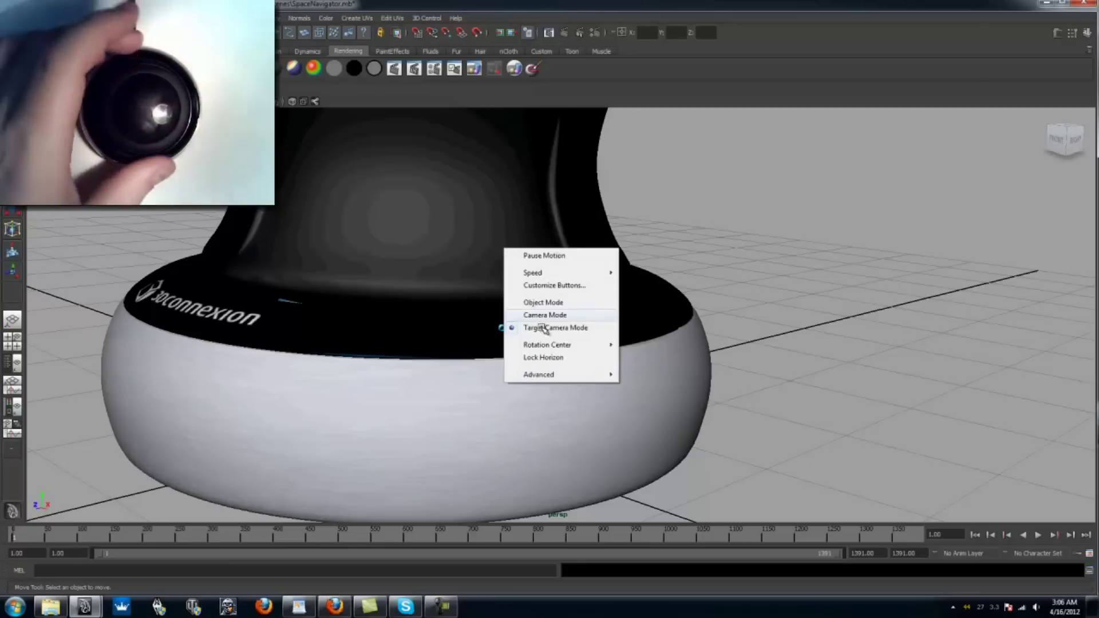
pyautogui.moveTo(561, 346)
pyautogui.click(644, 345)
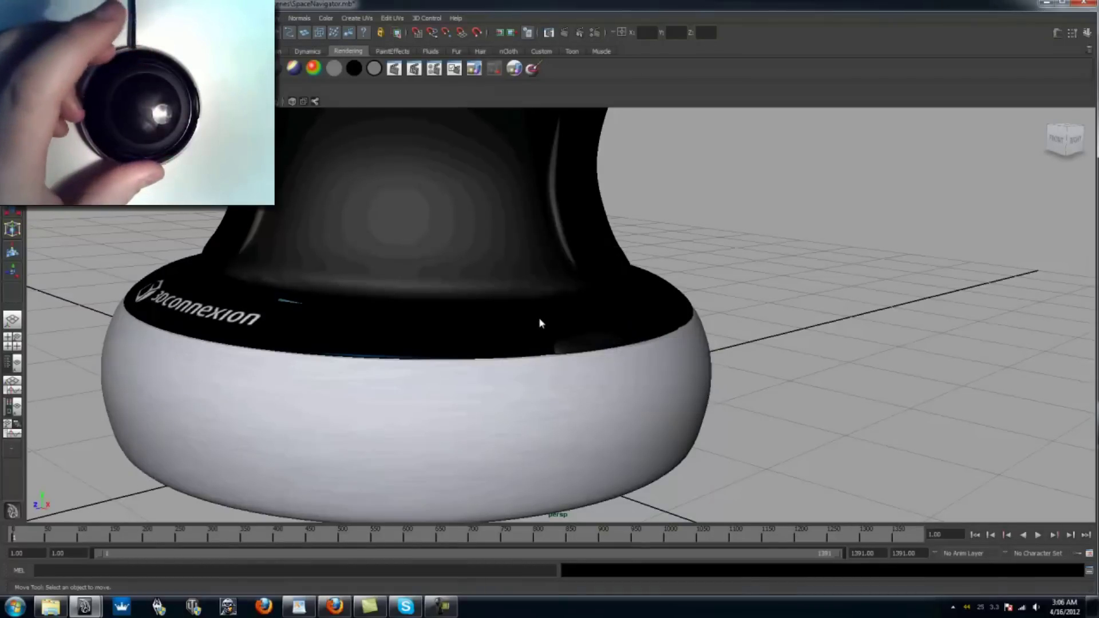
pyautogui.moveTo(587, 413)
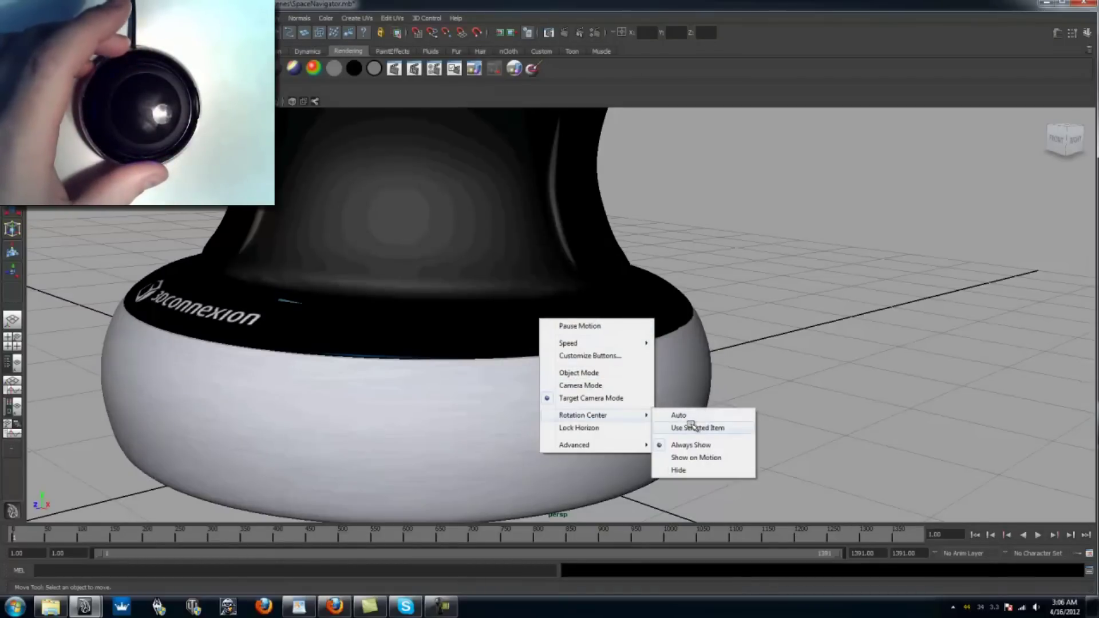
pyautogui.click(694, 426)
pyautogui.click(458, 206)
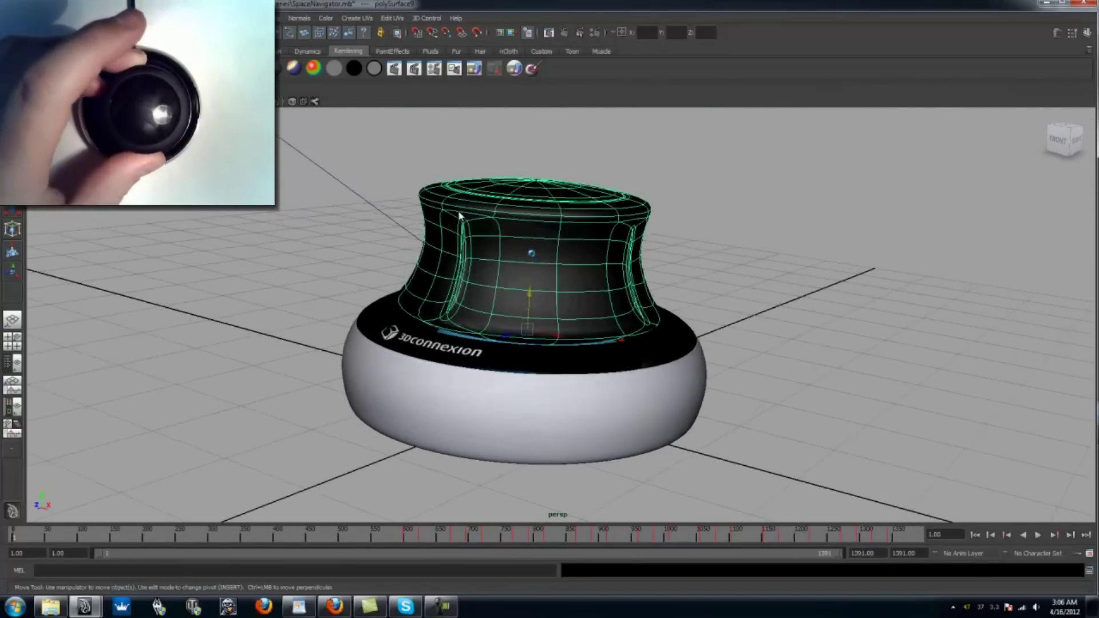
# Turn on Lock Horizon for the 3D mouse and choose the advanced Move 3D View option.
pyautogui.rightClick(458, 212)
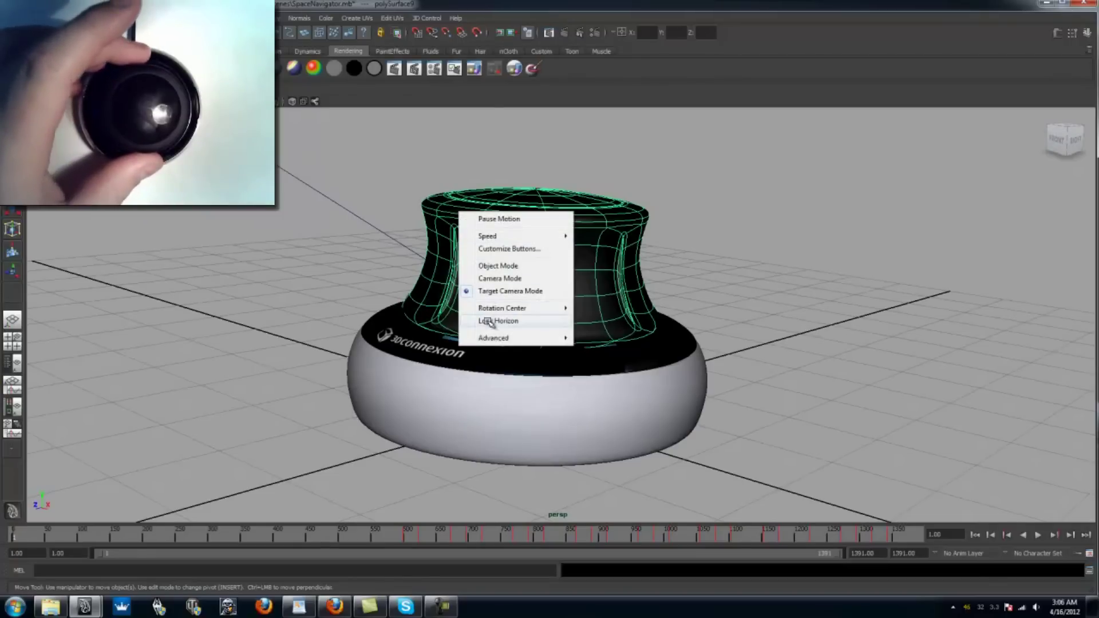
pyautogui.click(491, 323)
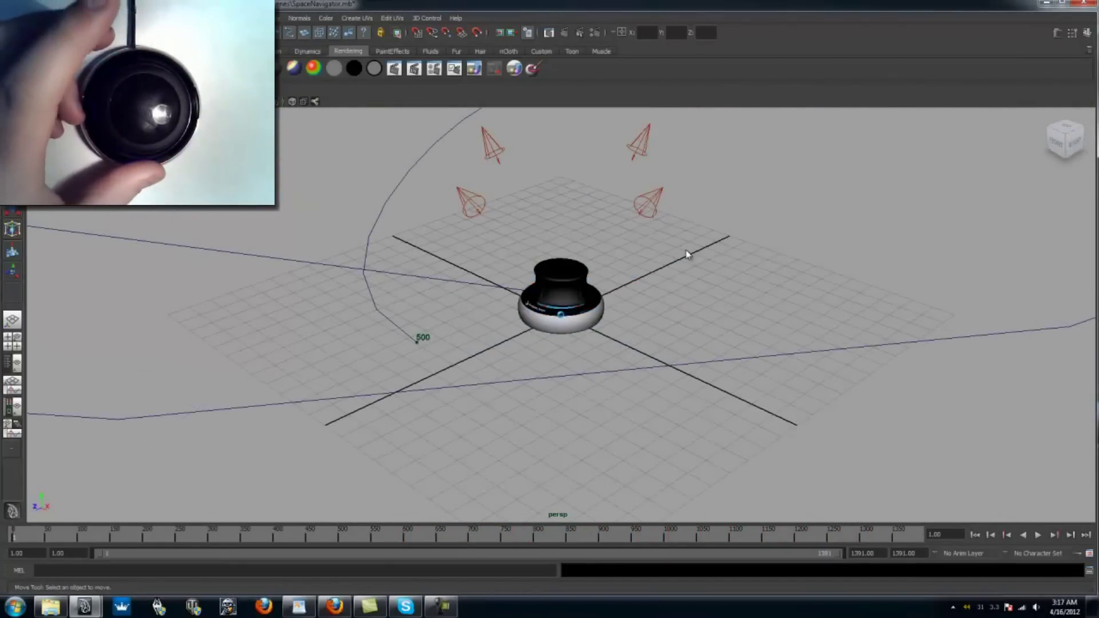
pyautogui.rightClick(687, 251)
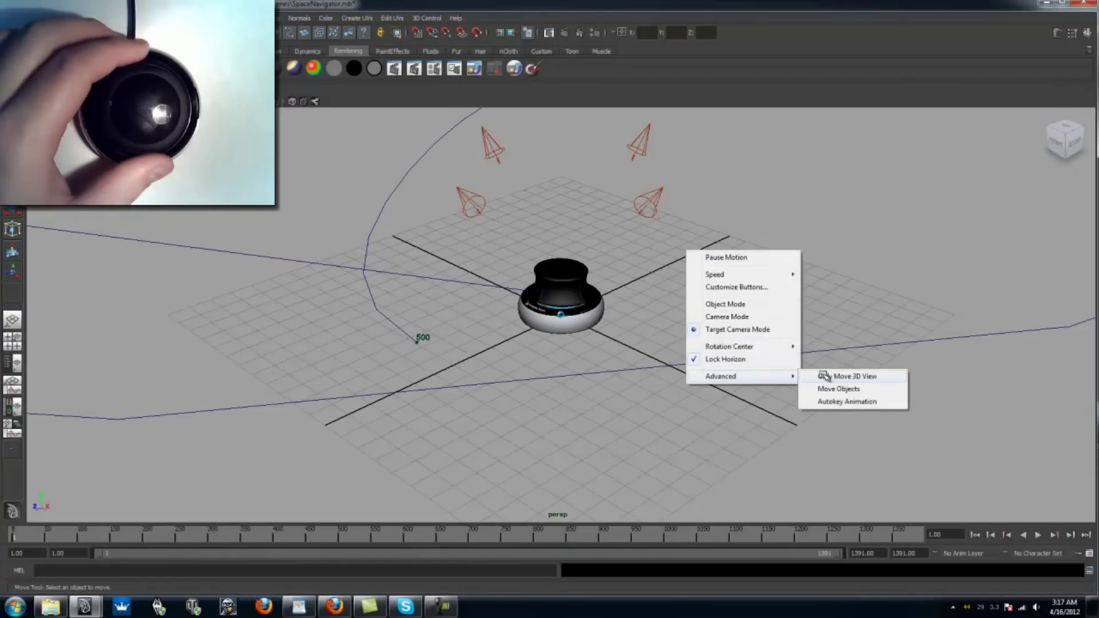
pyautogui.click(824, 376)
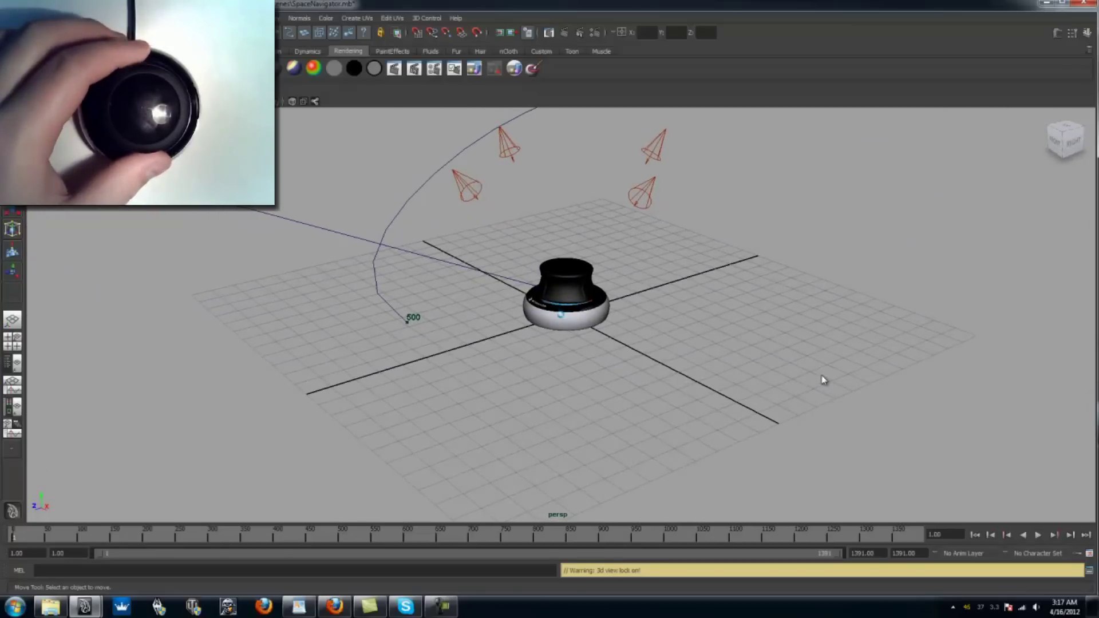
# Switch the 3D mouse control to Move Objects and select the SpaceNavigator model's cap.
pyautogui.rightClick(822, 376)
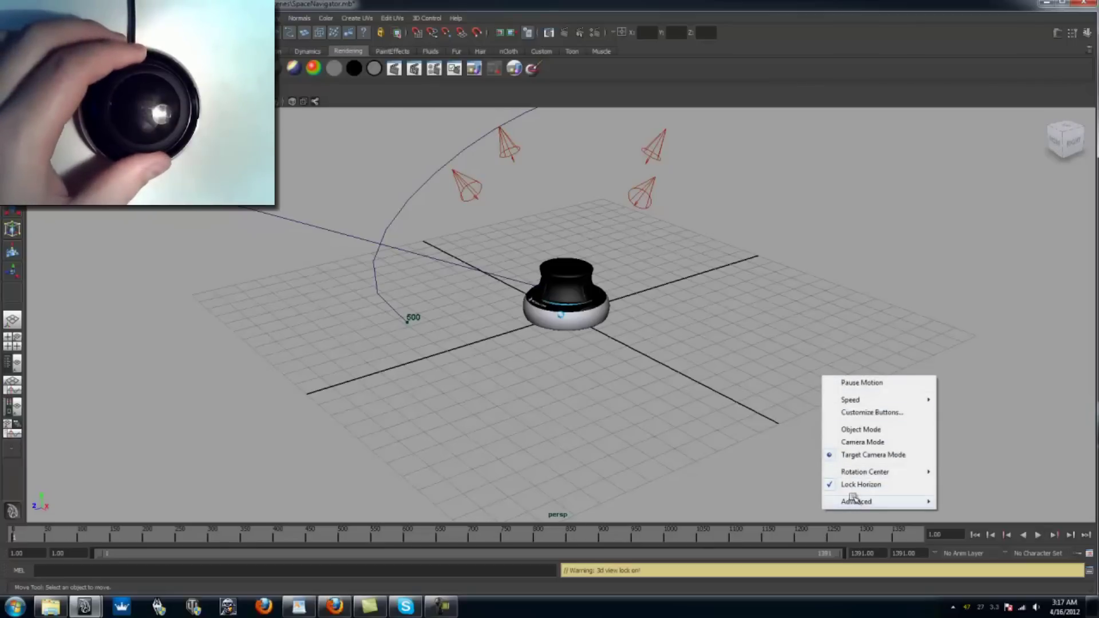
pyautogui.click(983, 515)
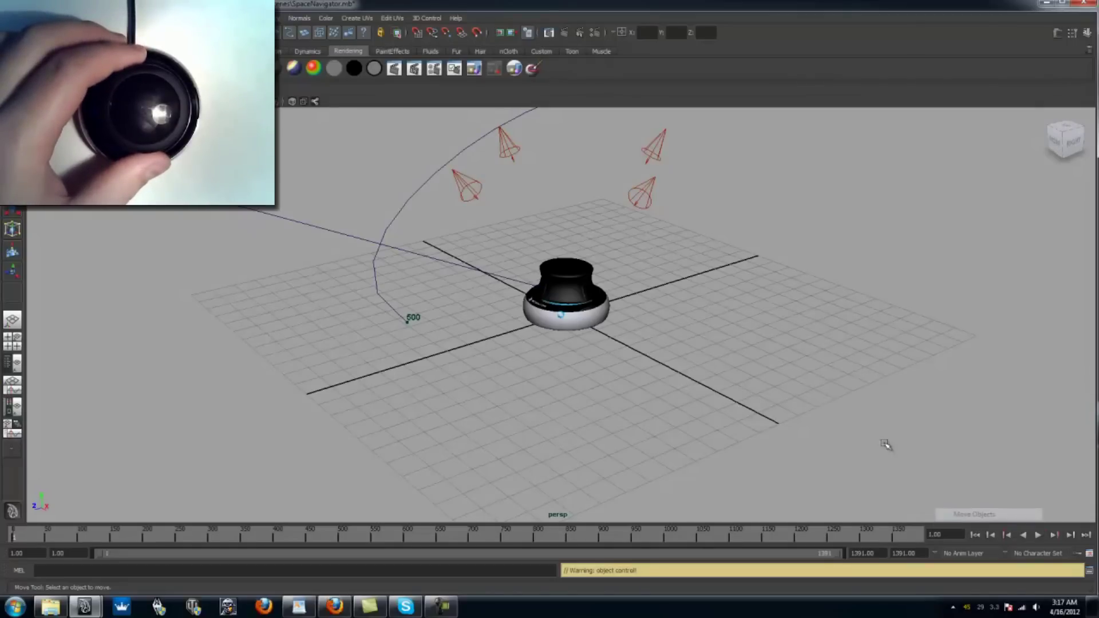
pyautogui.click(577, 281)
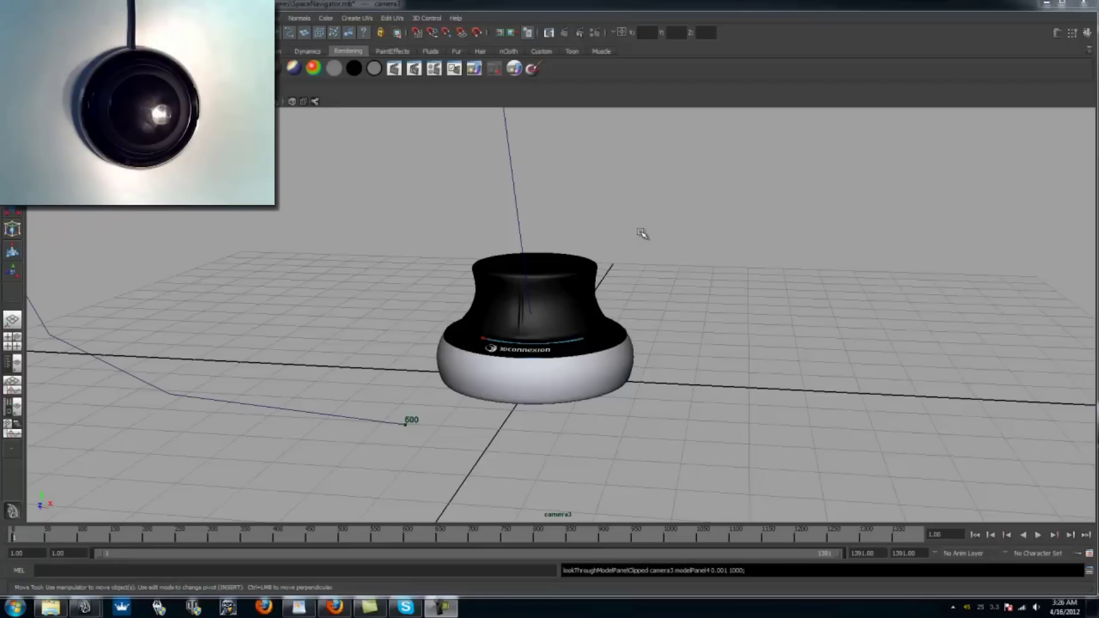
# Create a new camera and look through it in the viewport.
pyautogui.click(642, 233)
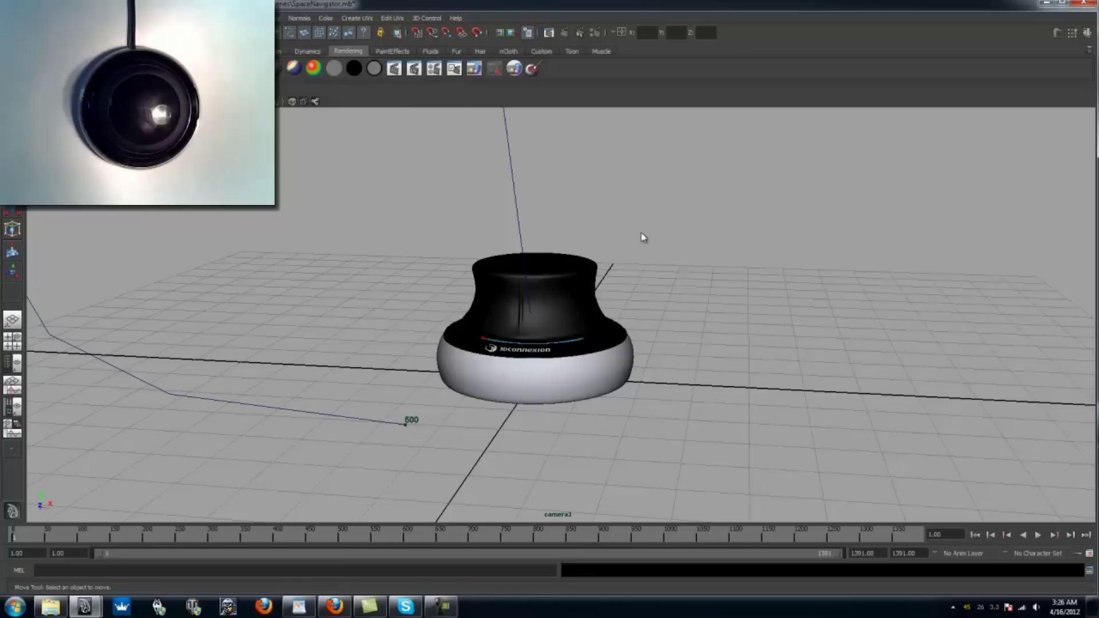
pyautogui.press('space')
pyautogui.click(592, 190)
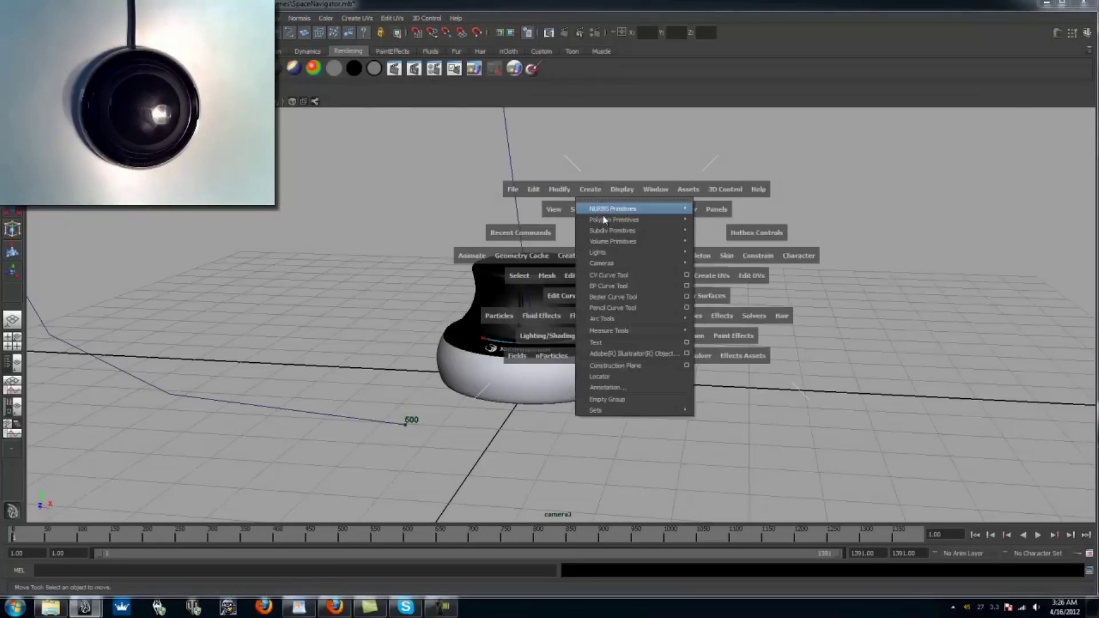
pyautogui.click(715, 264)
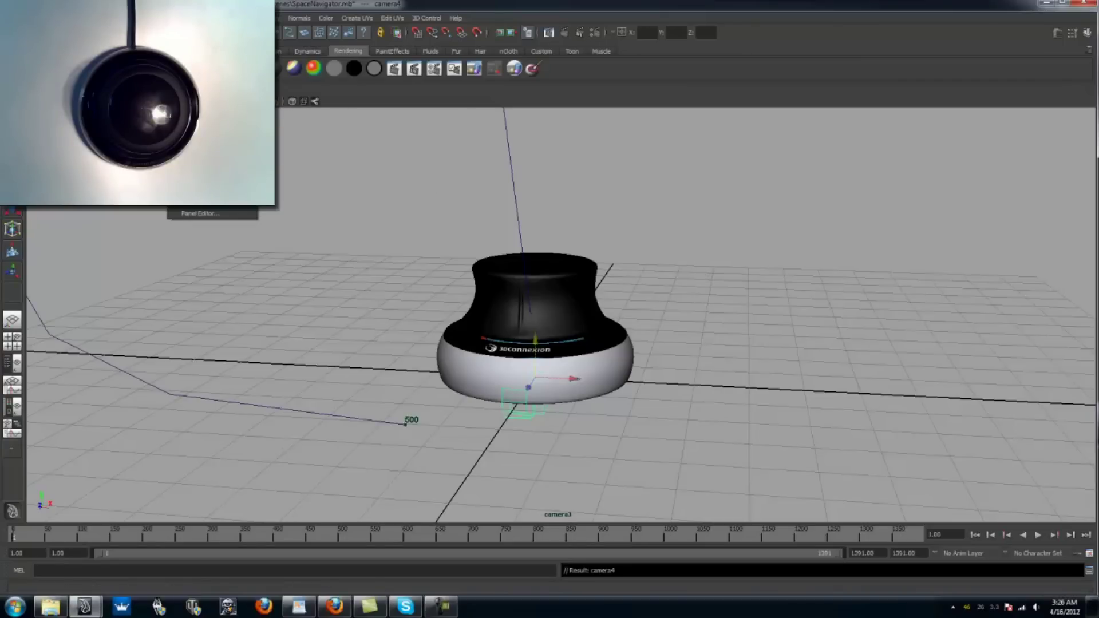
pyautogui.click(209, 130)
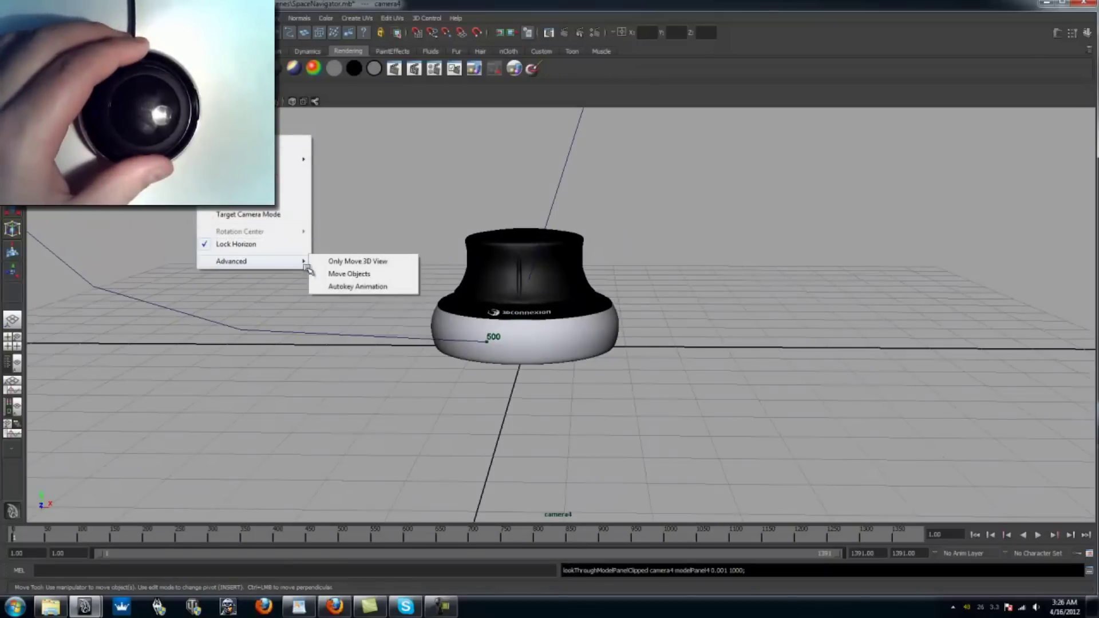
# Enable Autokey Animation for the 3D mouse, record a camera move around the model, and play it back from frame 1.
pyautogui.click(333, 287)
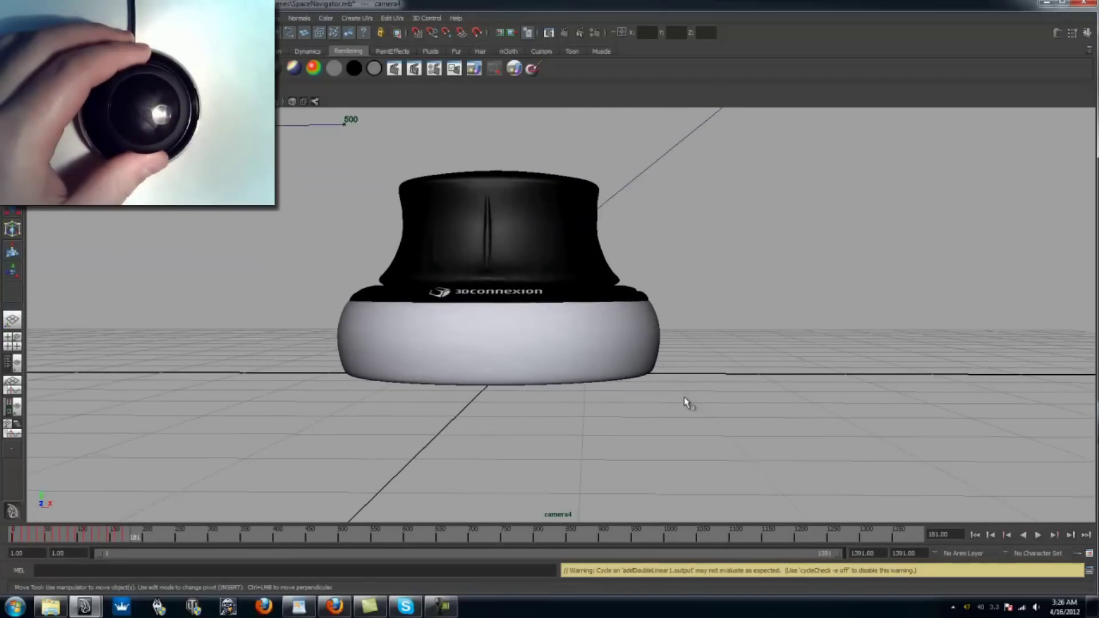
pyautogui.moveTo(139, 541); pyautogui.dragTo(7, 550)
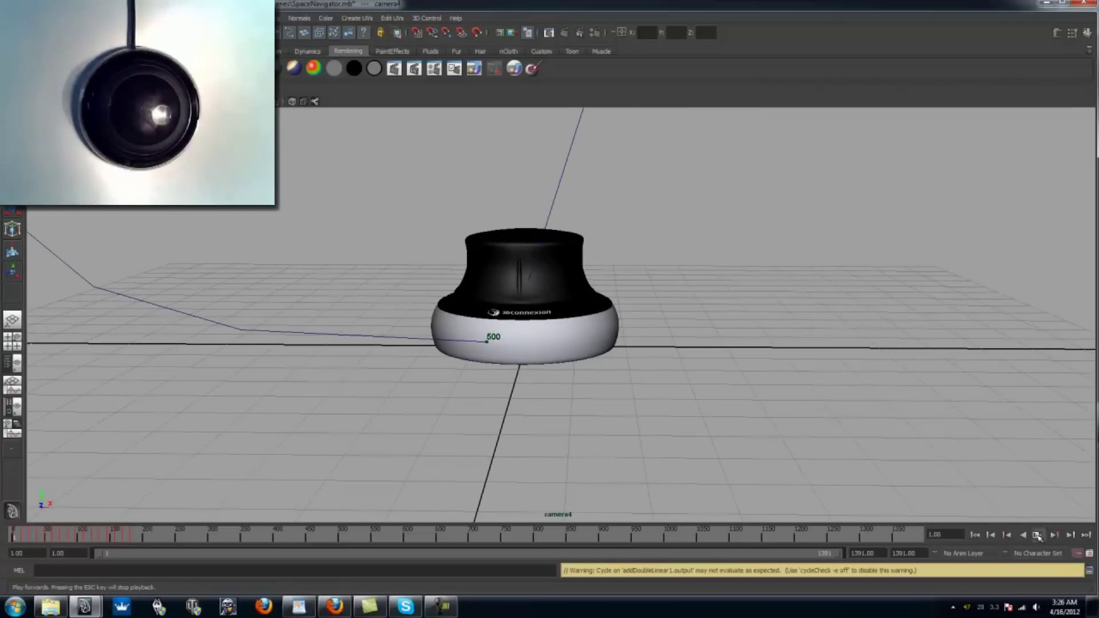
pyautogui.click(1037, 535)
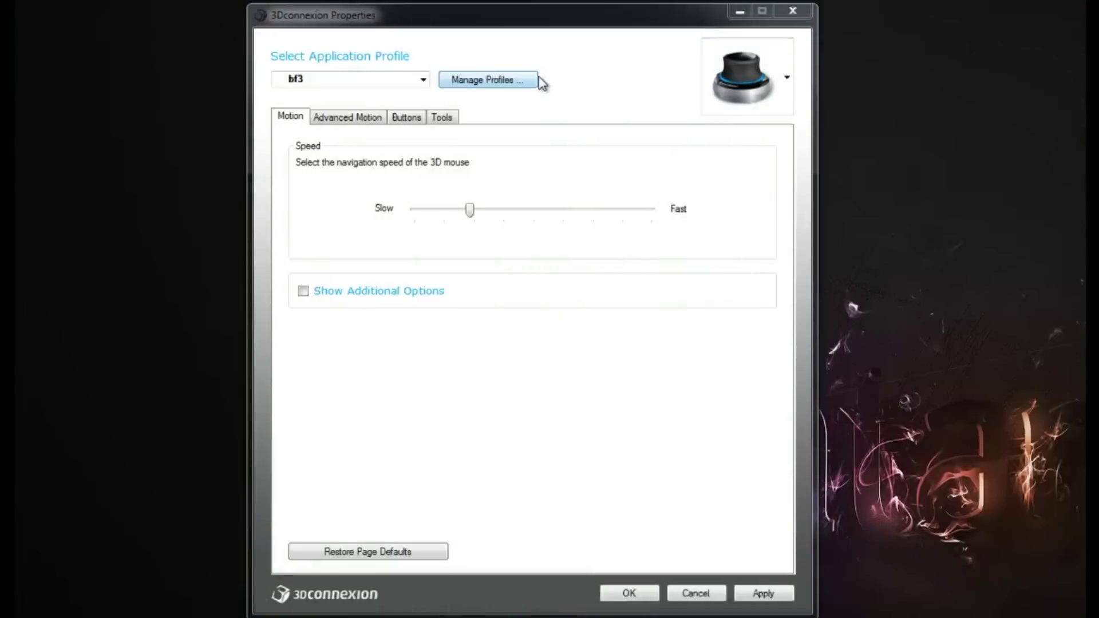
# Switch to 3Dconnexion Properties and examine how application profiles are added and which axis and button functions the bf3 profile offers.
pyautogui.click(536, 80)
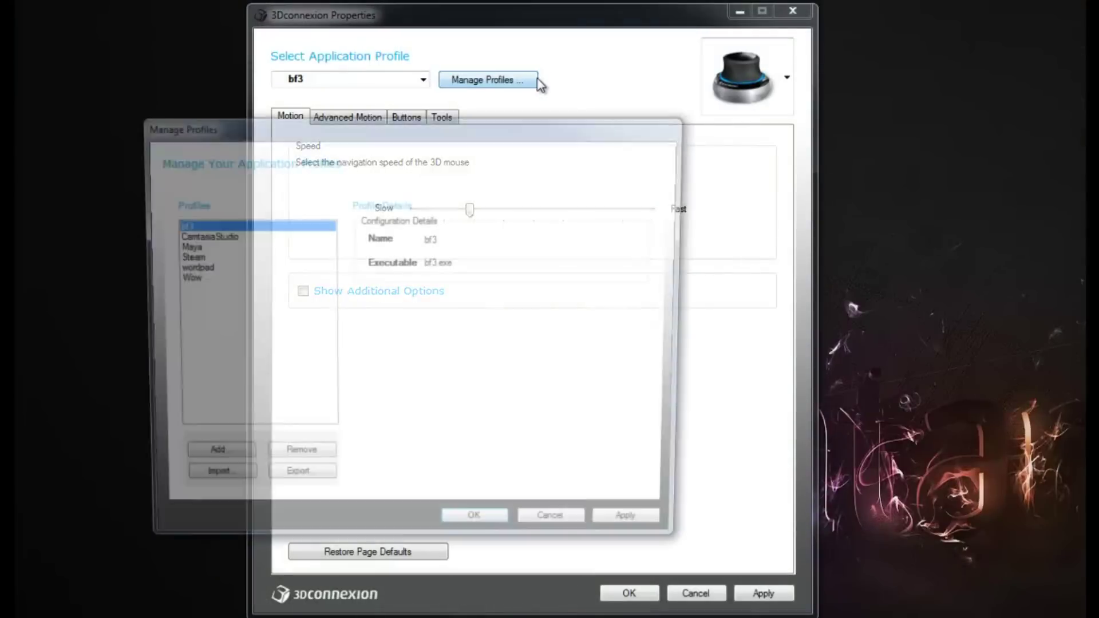
pyautogui.click(240, 461)
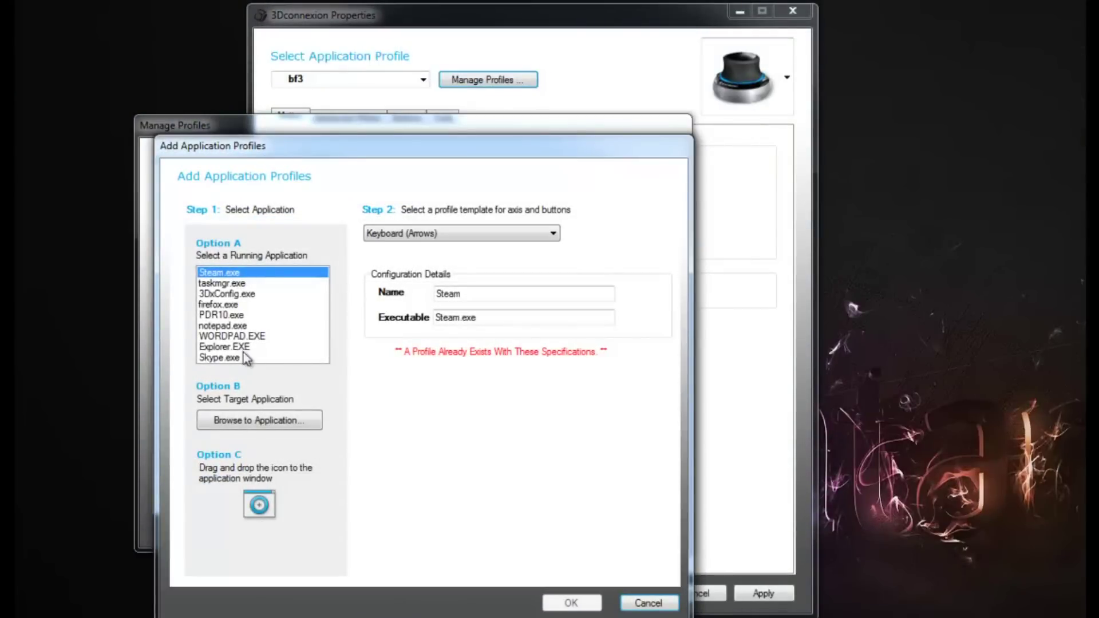
pyautogui.click(648, 605)
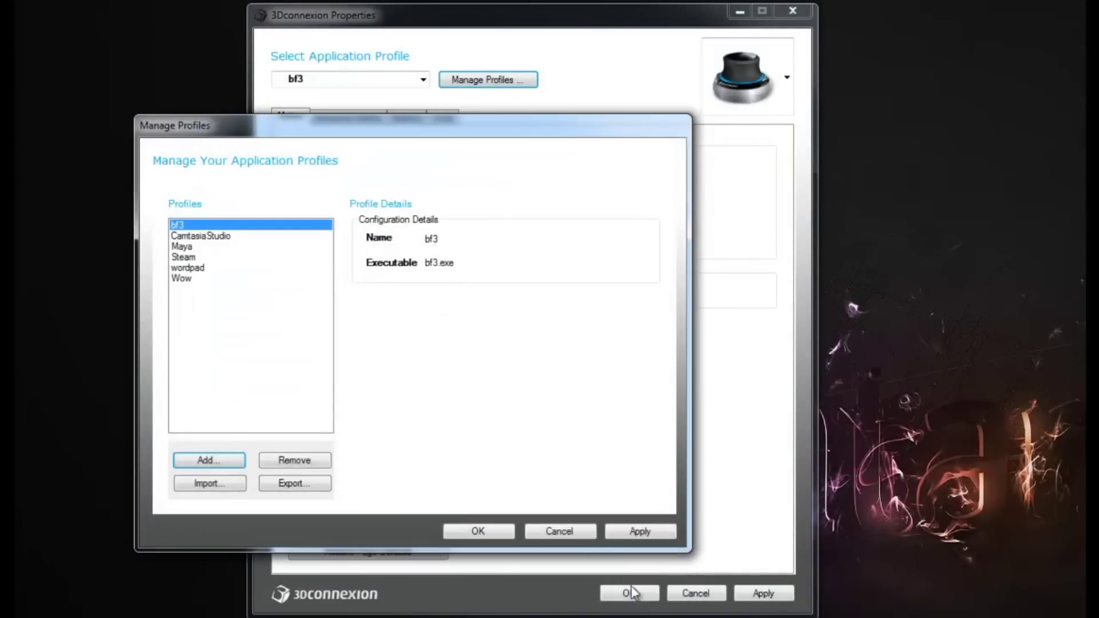
pyautogui.click(567, 531)
pyautogui.click(373, 122)
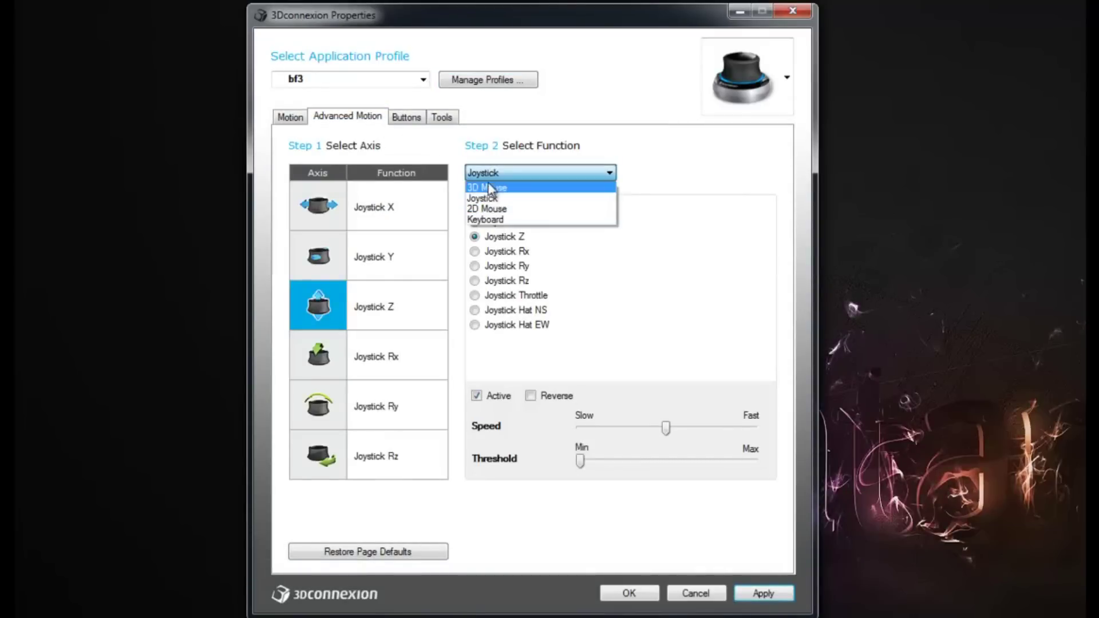
pyautogui.click(407, 119)
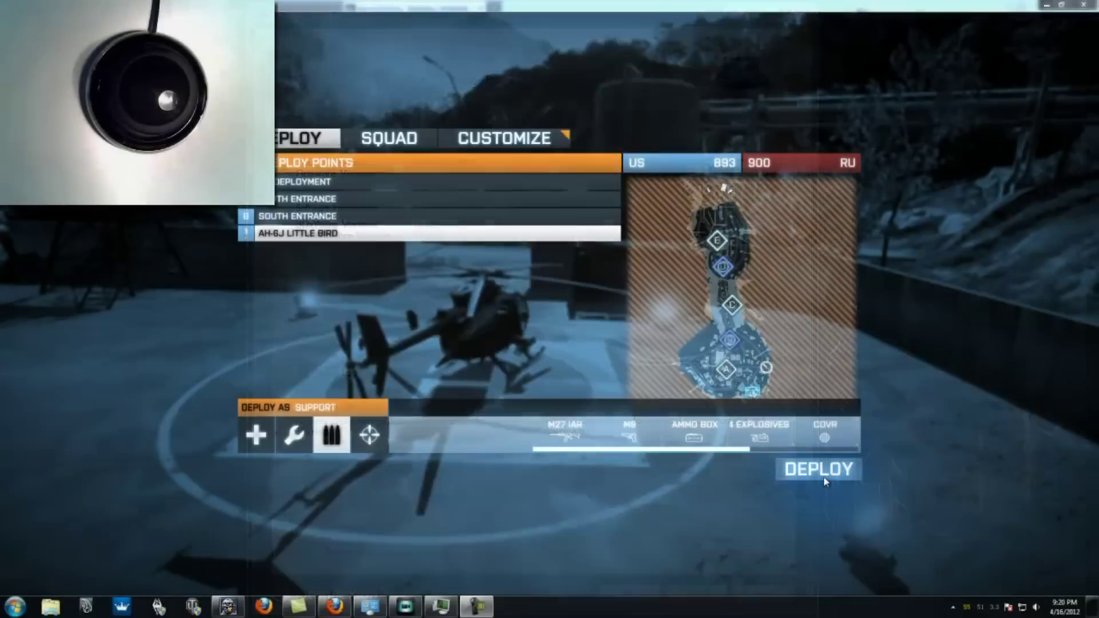
# Switch to Battlefield 3, deploy as Support at the AH-6J Little Bird, and fire rockets at an enemy aircraft in flight.
pyautogui.click(818, 470)
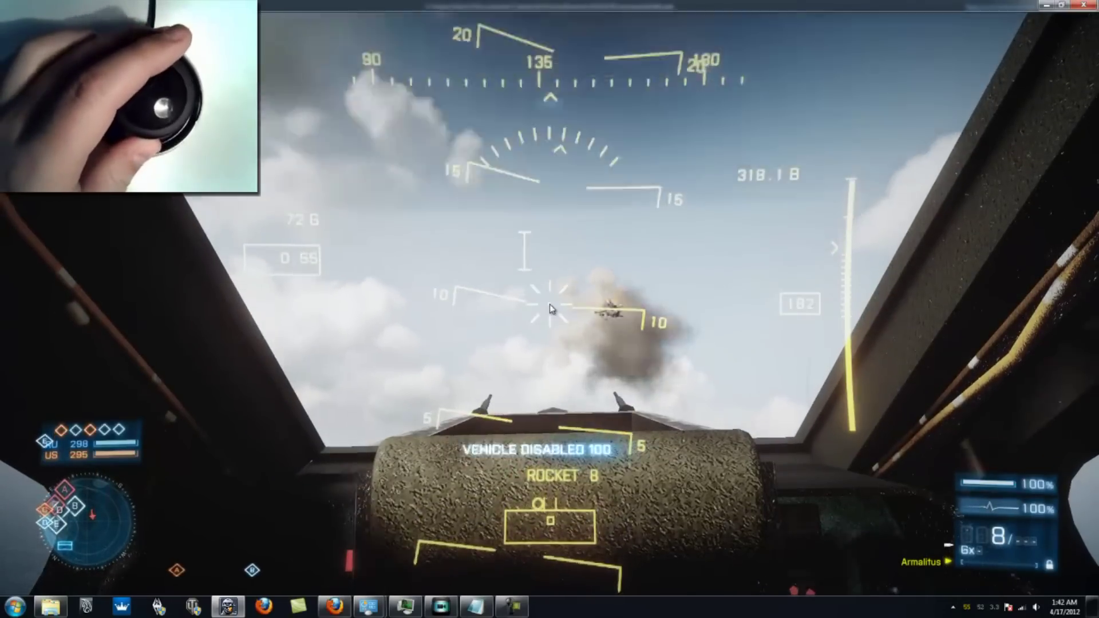
pyautogui.click(549, 308)
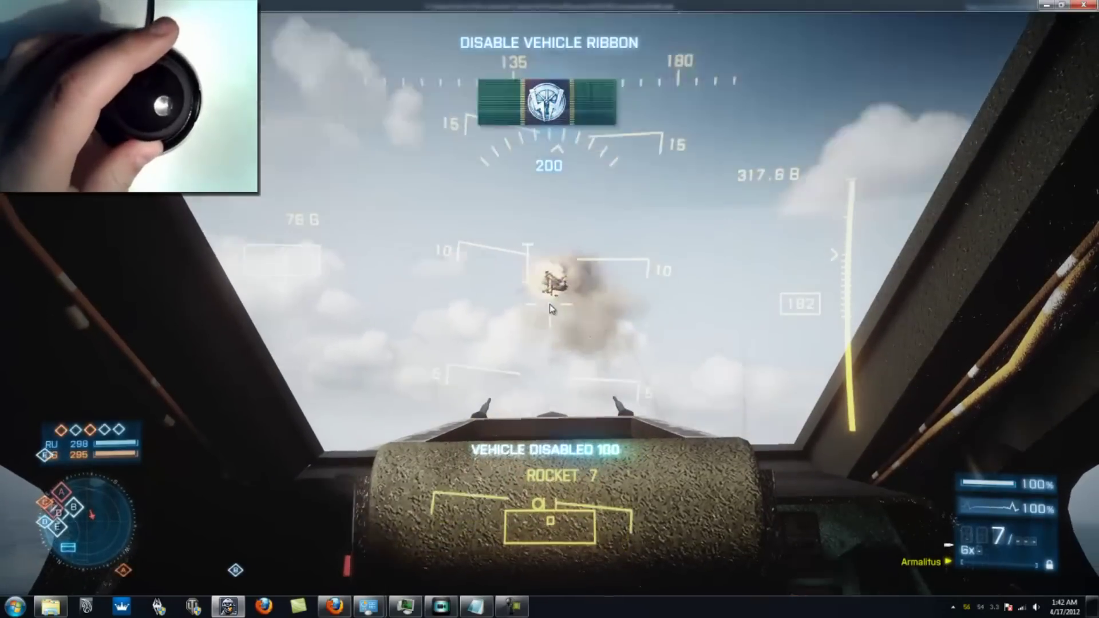
pyautogui.click(549, 304)
pyautogui.click(549, 304)
pyautogui.click(550, 304)
pyautogui.click(550, 304)
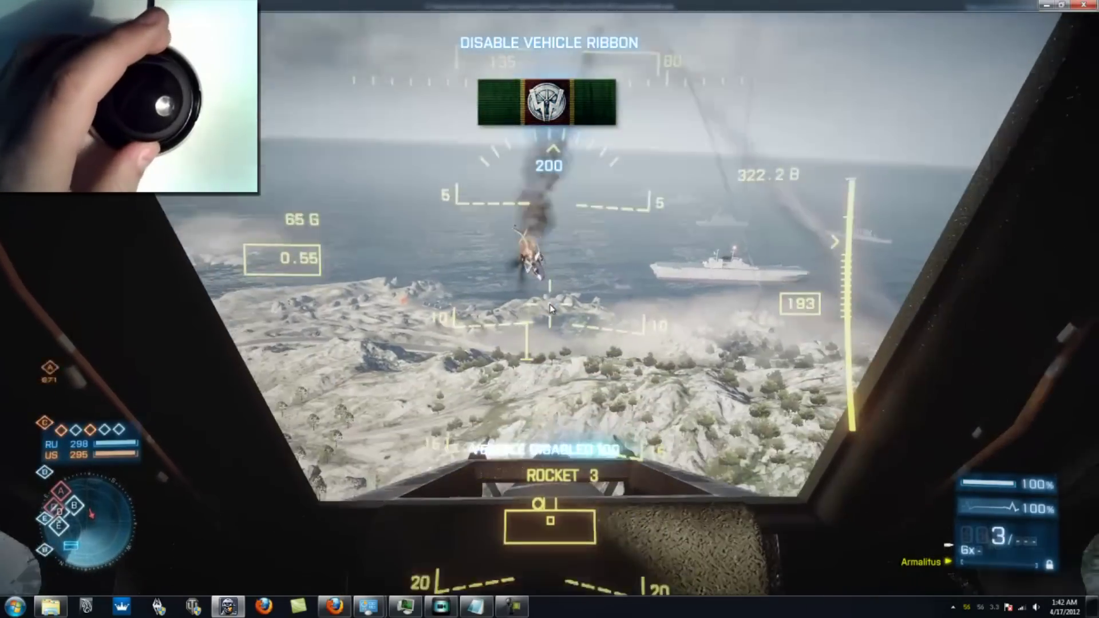
pyautogui.click(550, 303)
pyautogui.click(550, 304)
pyautogui.click(549, 304)
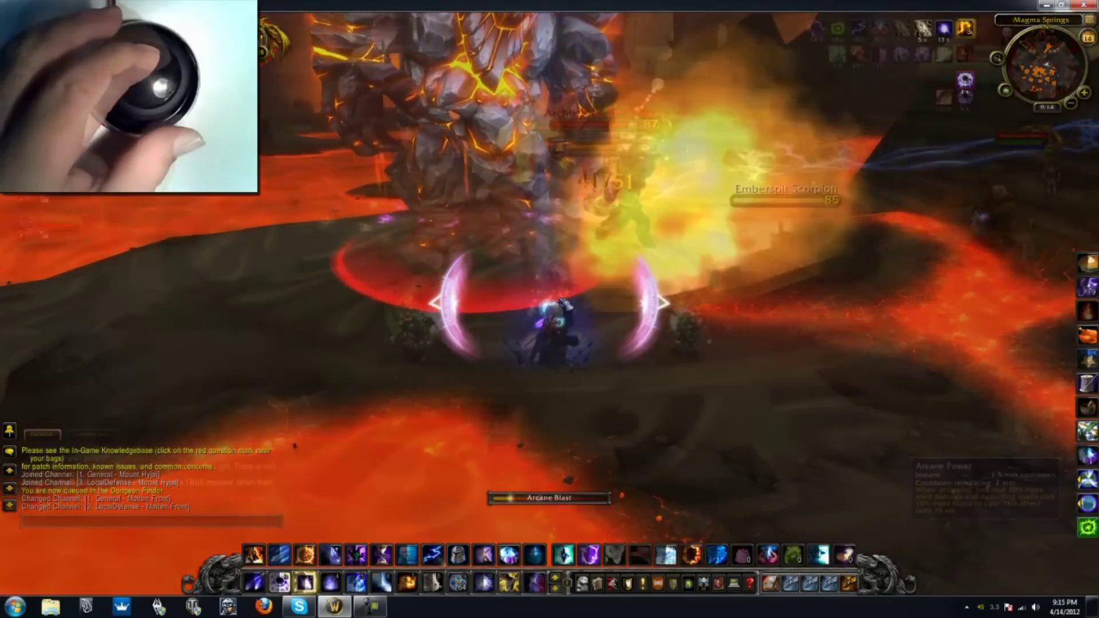
# Switch to World of Warcraft and fight Archbishop Benedictus, casting spells while moving the character and turning the view.
pyautogui.press('2')
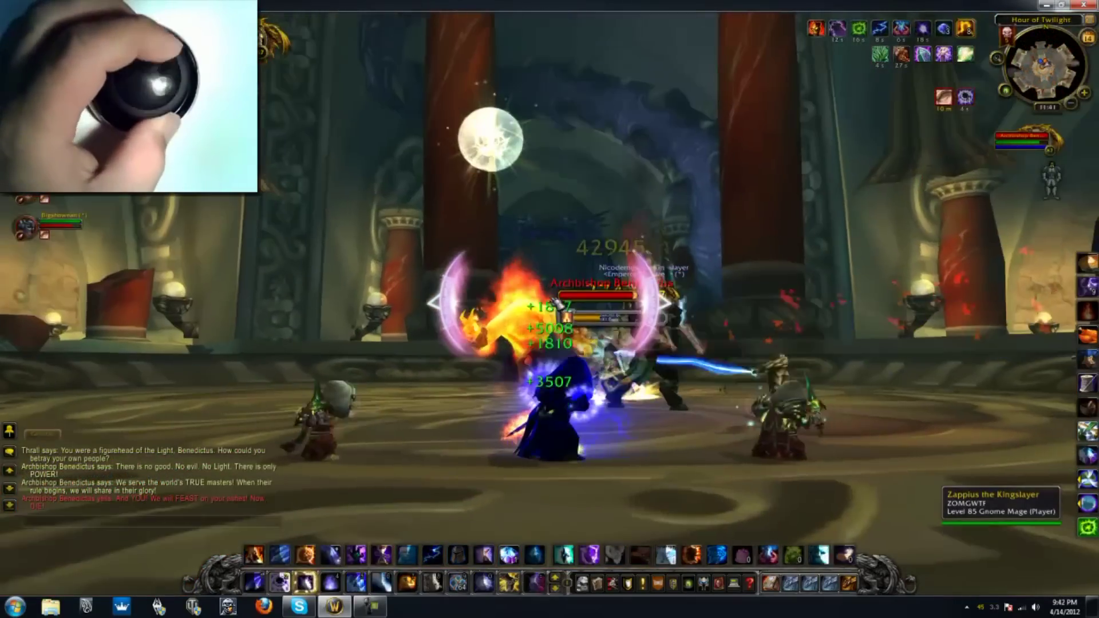
pyautogui.moveTo(558, 305)
pyautogui.mouseDown(button='right')
pyautogui.moveTo(578, 305)
pyautogui.moveTo(540, 304)
pyautogui.moveTo(578, 305)
pyautogui.moveTo(555, 304)
pyautogui.mouseUp(button='right')
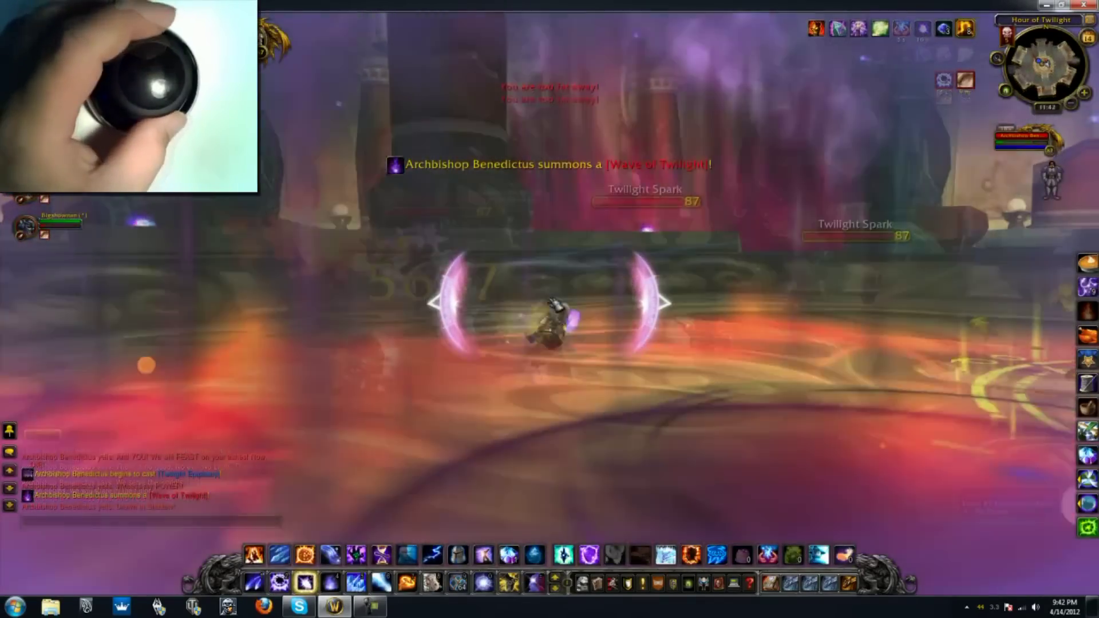
pyautogui.press('a')
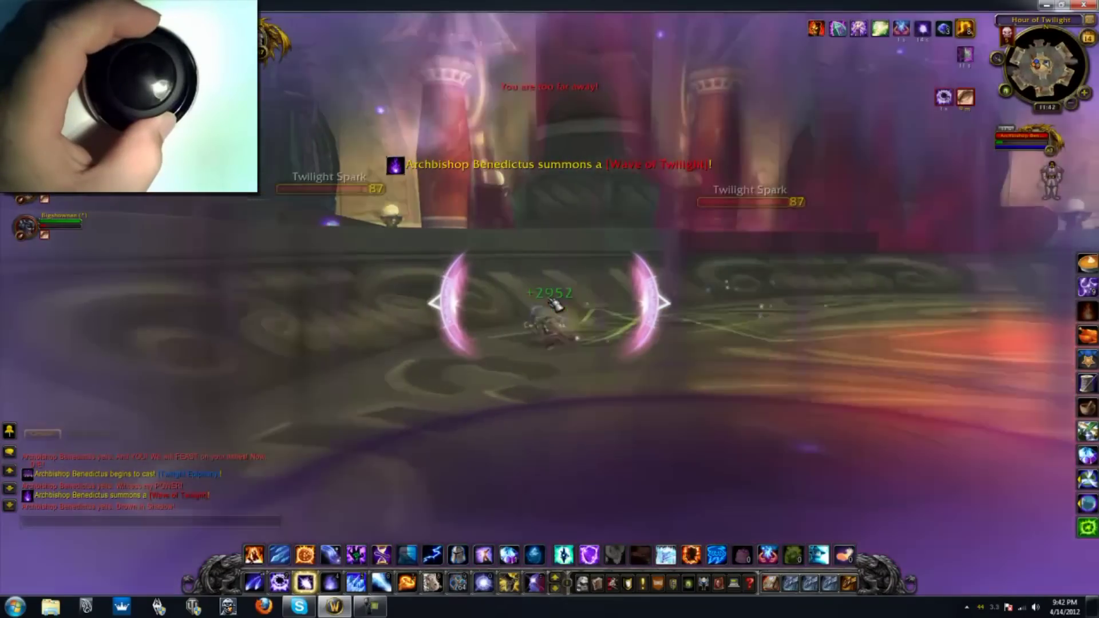
pyautogui.moveTo(555, 305)
pyautogui.mouseDown(button='right')
pyautogui.moveTo(572, 304)
pyautogui.moveTo(560, 304)
pyautogui.mouseUp(button='right')
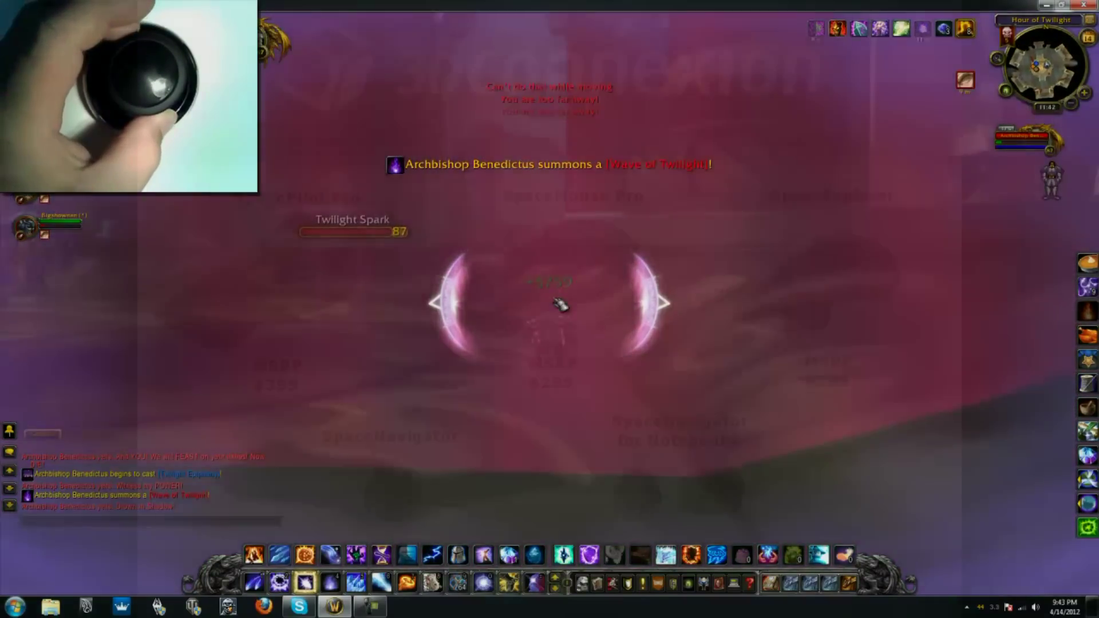